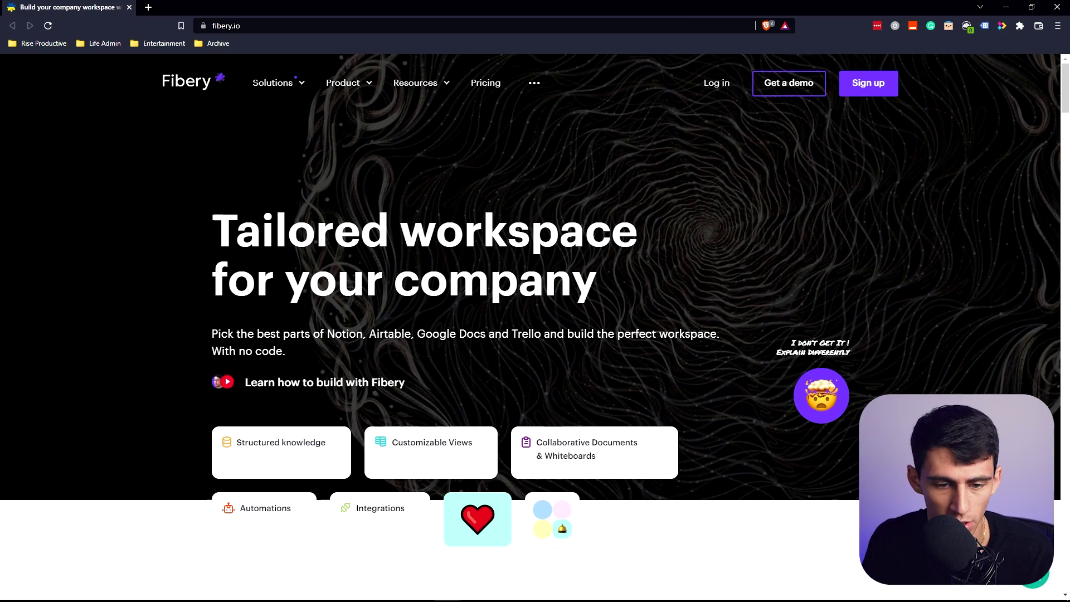
Step: Scroll the homepage down to Customizable Views and show the Feed view example
{"action": "scroll", "coordinate": [620, 308], "scroll_direction": "down", "scroll_amount": 1}
{"action": "scroll", "coordinate": [620, 309], "scroll_direction": "up", "scroll_amount": 1}
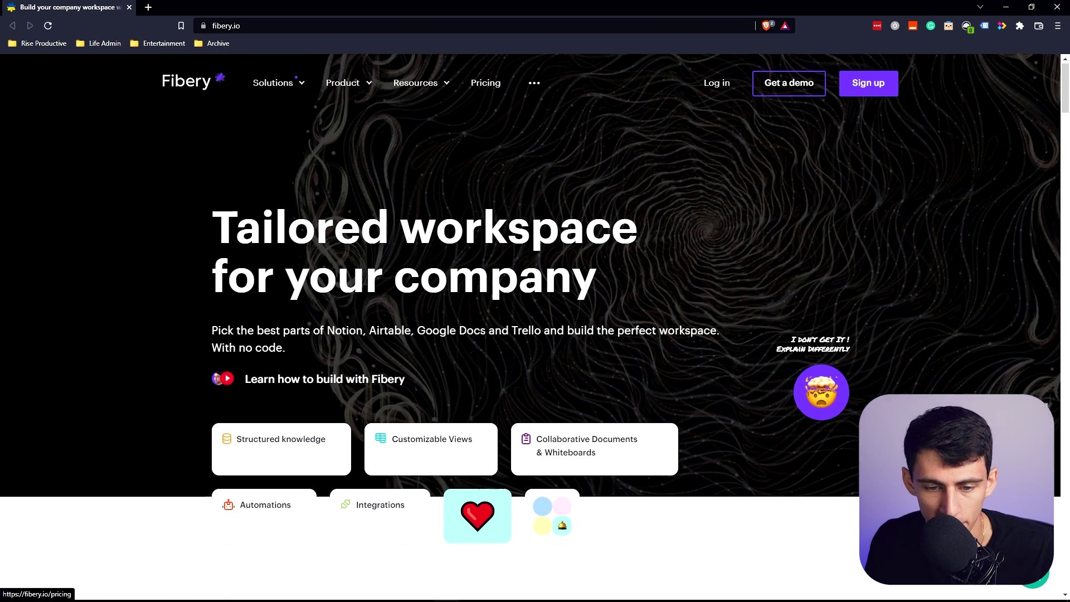
{"action": "scroll", "coordinate": [480, 263], "scroll_direction": "down", "scroll_amount": 6}
{"action": "scroll", "coordinate": [485, 271], "scroll_direction": "down", "scroll_amount": 5}
{"action": "scroll", "coordinate": [477, 279], "scroll_direction": "down", "scroll_amount": 2}
{"action": "scroll", "coordinate": [471, 289], "scroll_direction": "down", "scroll_amount": 2}
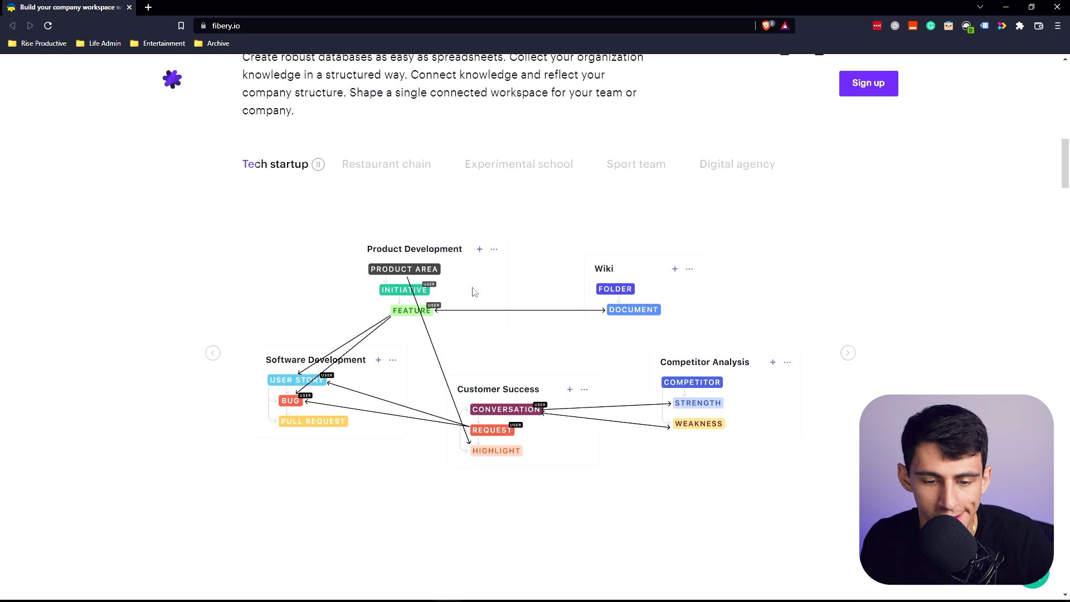
{"action": "scroll", "coordinate": [496, 343], "scroll_direction": "down", "scroll_amount": 2}
{"action": "scroll", "coordinate": [497, 346], "scroll_direction": "down", "scroll_amount": 2}
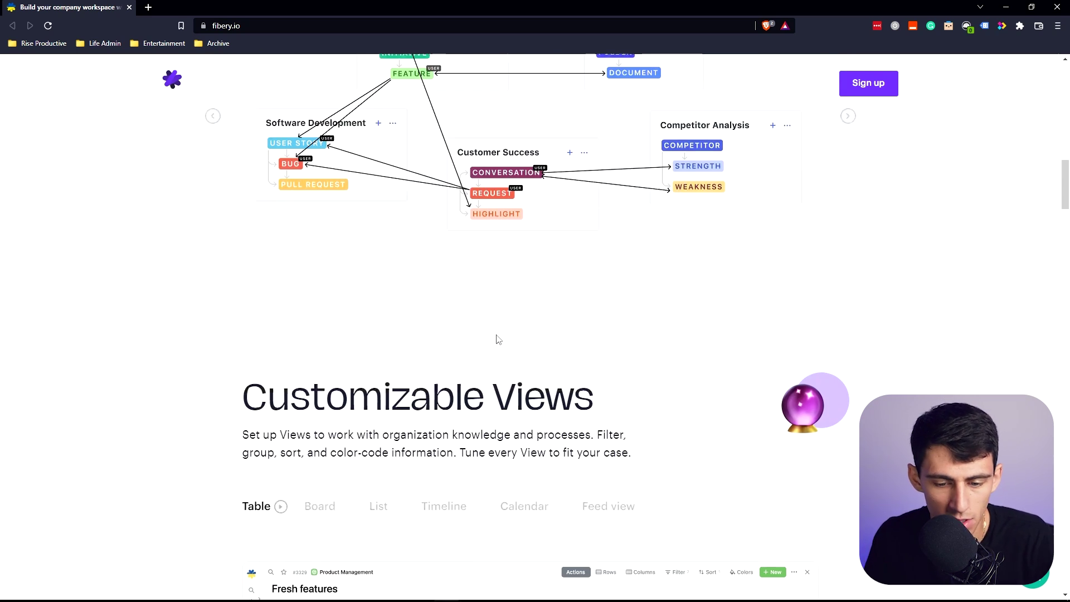
{"action": "scroll", "coordinate": [530, 329], "scroll_direction": "down", "scroll_amount": 4}
{"action": "left_click", "coordinate": [594, 309]}
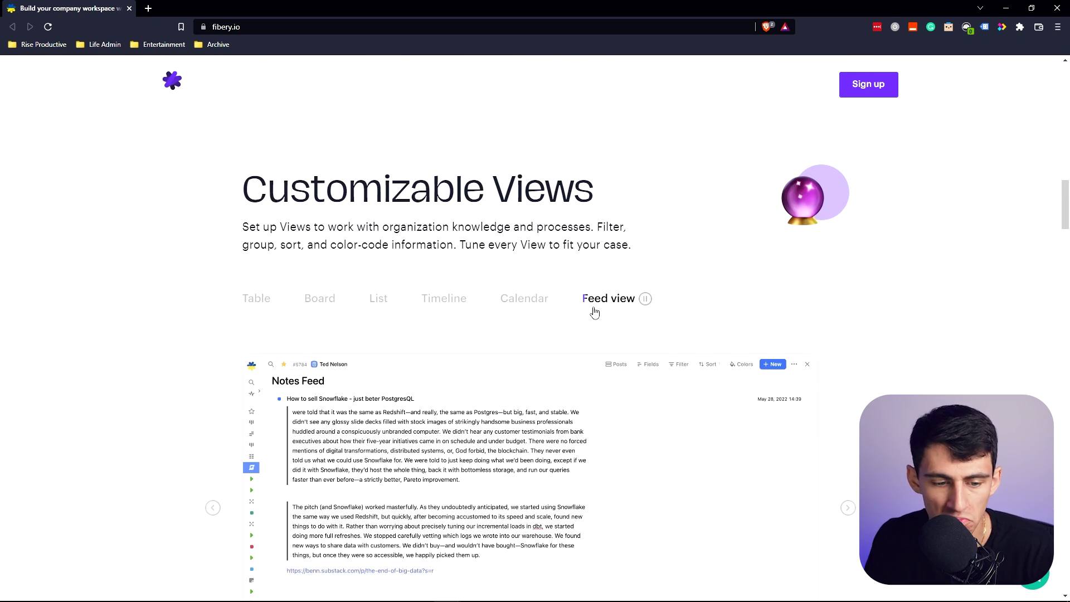
Step: Continue past the whiteboard and automations sections to the integrations grid with GitHub, HubSpot and Slack
{"action": "scroll", "coordinate": [255, 188], "scroll_direction": "down", "scroll_amount": 2}
{"action": "scroll", "coordinate": [290, 184], "scroll_direction": "down", "scroll_amount": 1}
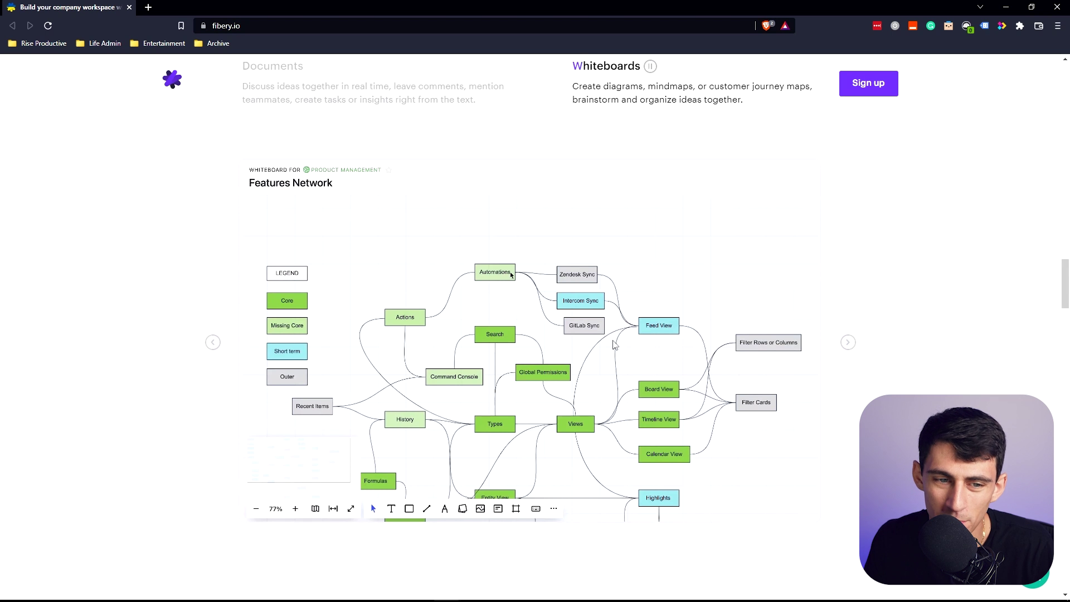
{"action": "scroll", "coordinate": [614, 344], "scroll_direction": "down", "scroll_amount": 1}
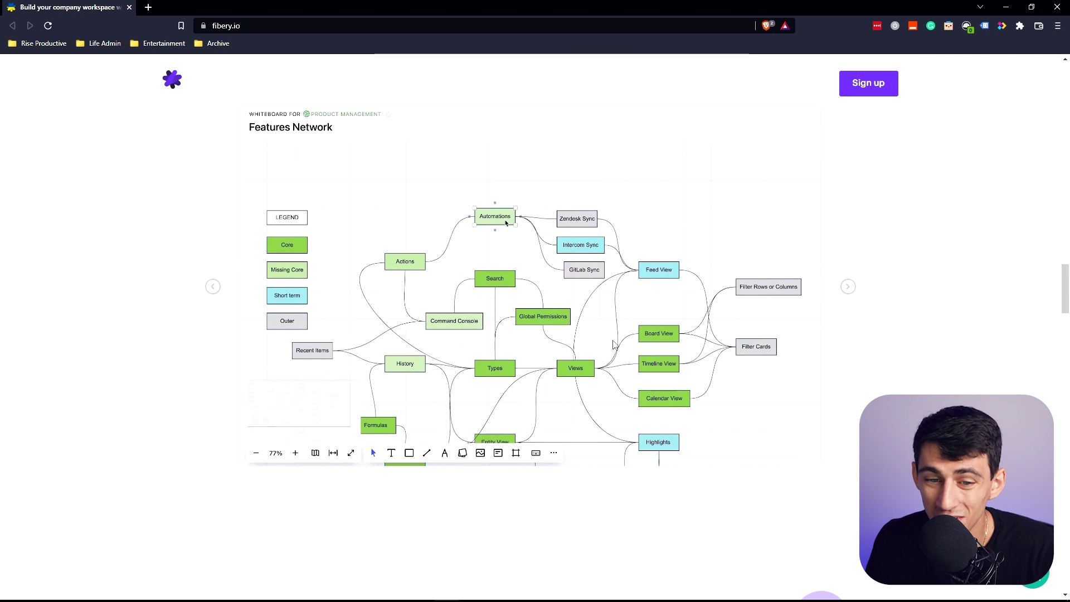
{"action": "scroll", "coordinate": [618, 346], "scroll_direction": "down", "scroll_amount": 1}
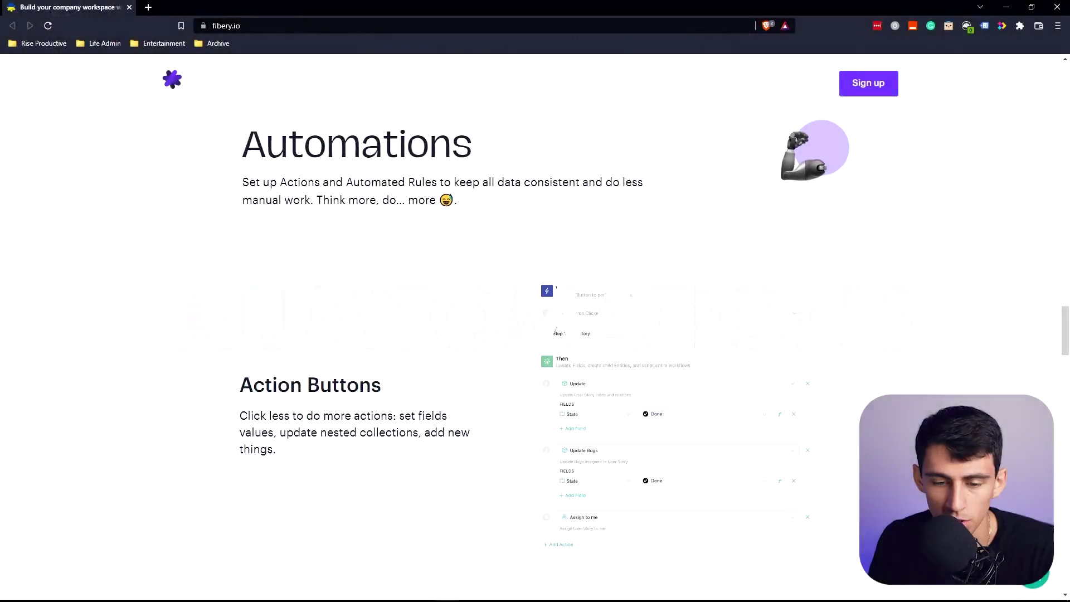
{"action": "scroll", "coordinate": [562, 355], "scroll_direction": "down", "scroll_amount": 3}
{"action": "scroll", "coordinate": [378, 442], "scroll_direction": "down", "scroll_amount": 10}
{"action": "scroll", "coordinate": [800, 291], "scroll_direction": "down", "scroll_amount": 2}
{"action": "scroll", "coordinate": [725, 312], "scroll_direction": "down", "scroll_amount": 2}
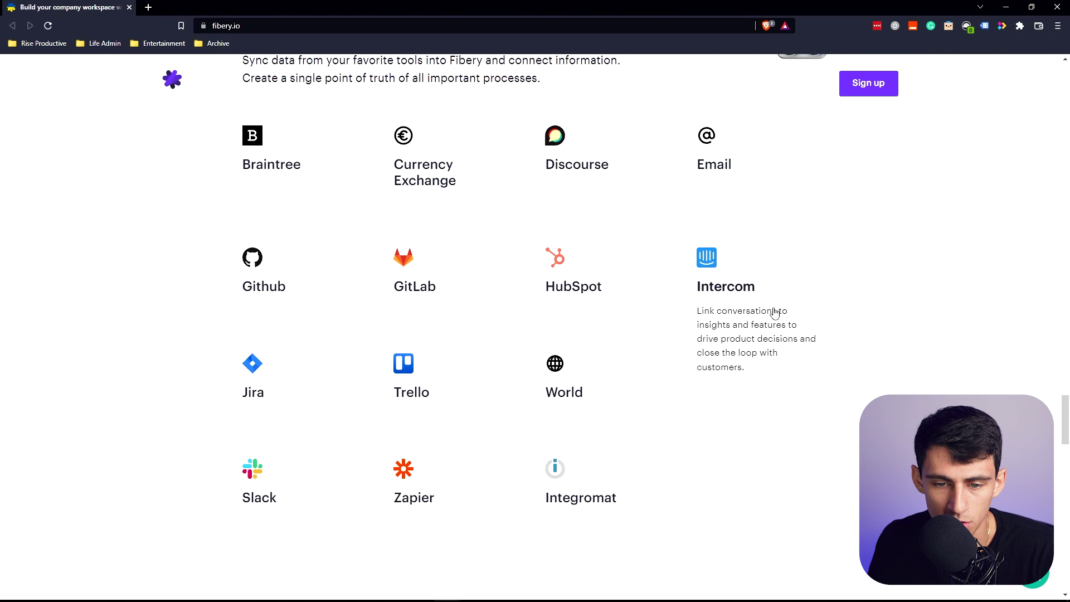
{"action": "scroll", "coordinate": [442, 358], "scroll_direction": "down", "scroll_amount": 3}
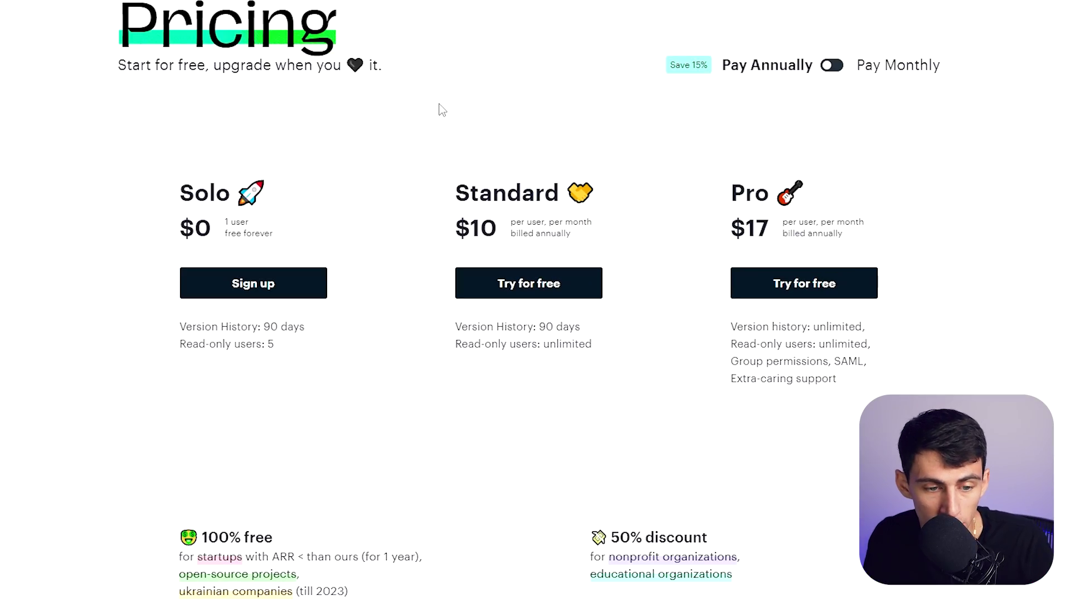
Step: Compare plan prices by switching to Pay Monthly and back to Pay Annually
{"action": "scroll", "coordinate": [461, 402], "scroll_direction": "down", "scroll_amount": 3}
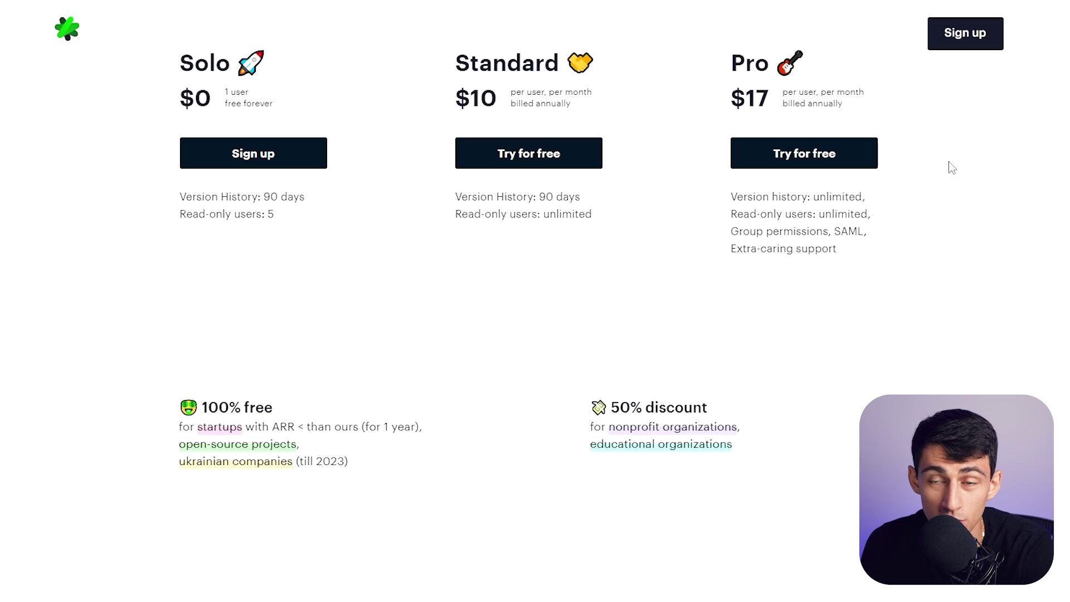
{"action": "scroll", "coordinate": [931, 195], "scroll_direction": "up", "scroll_amount": 3}
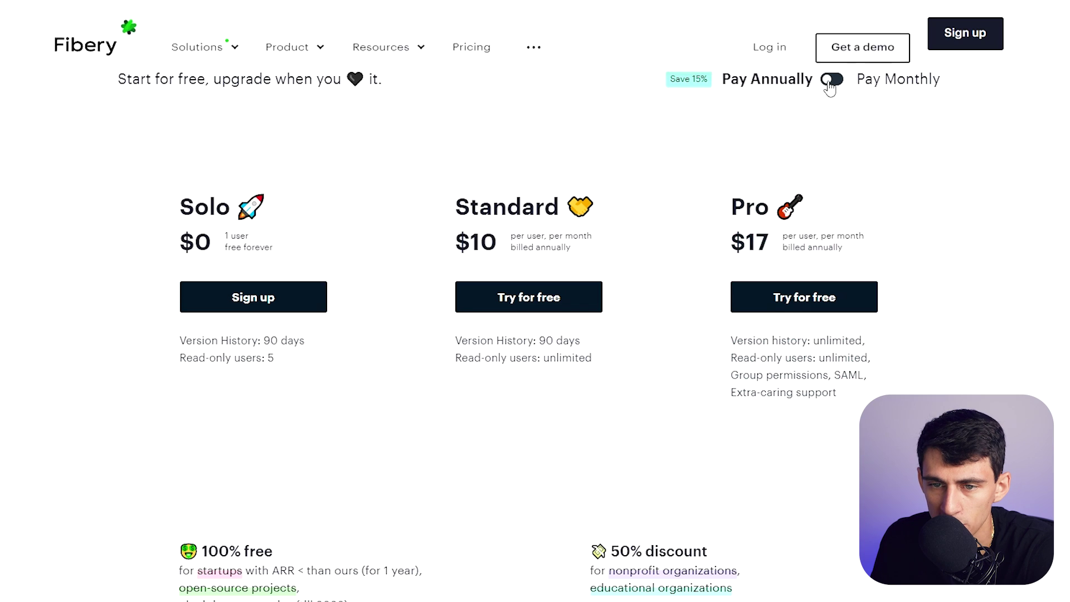
{"action": "left_click", "coordinate": [831, 79]}
{"action": "right_click", "coordinate": [825, 80]}
{"action": "left_click", "coordinate": [833, 79]}
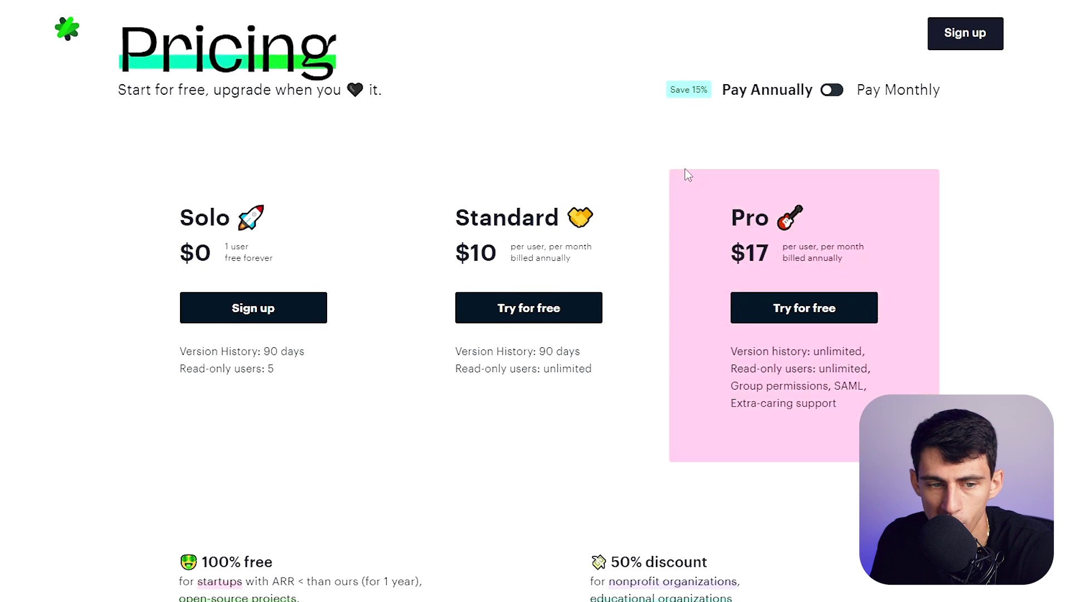
{"action": "scroll", "coordinate": [611, 323], "scroll_direction": "down", "scroll_amount": 10}
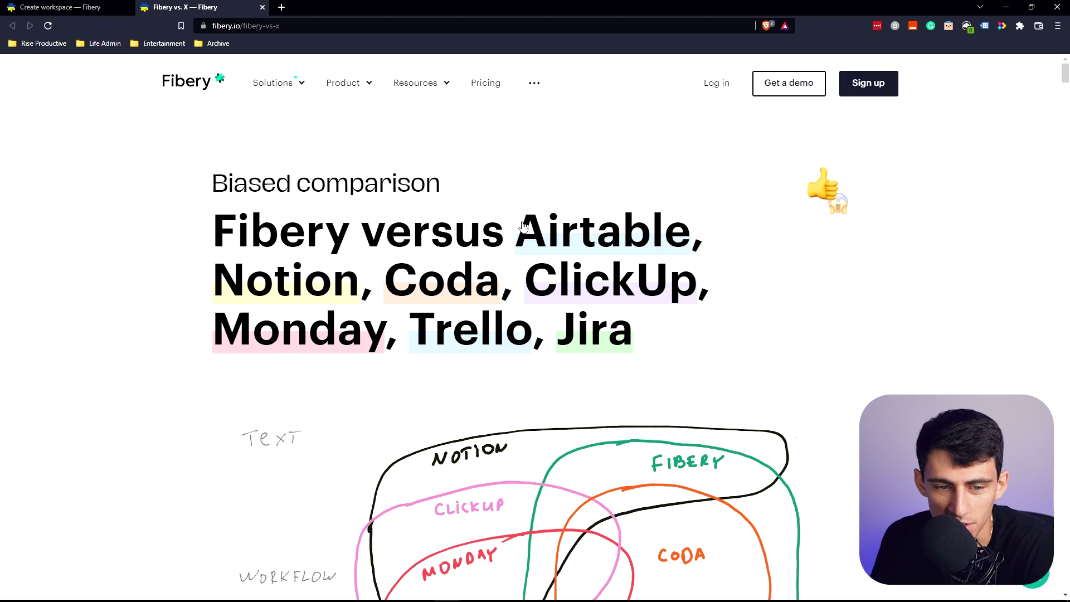
Step: Open the Fibery vs. Airtable comparison and skim its opening charts
{"action": "scroll", "coordinate": [502, 220], "scroll_direction": "down", "scroll_amount": 1}
{"action": "scroll", "coordinate": [440, 216], "scroll_direction": "down", "scroll_amount": 1}
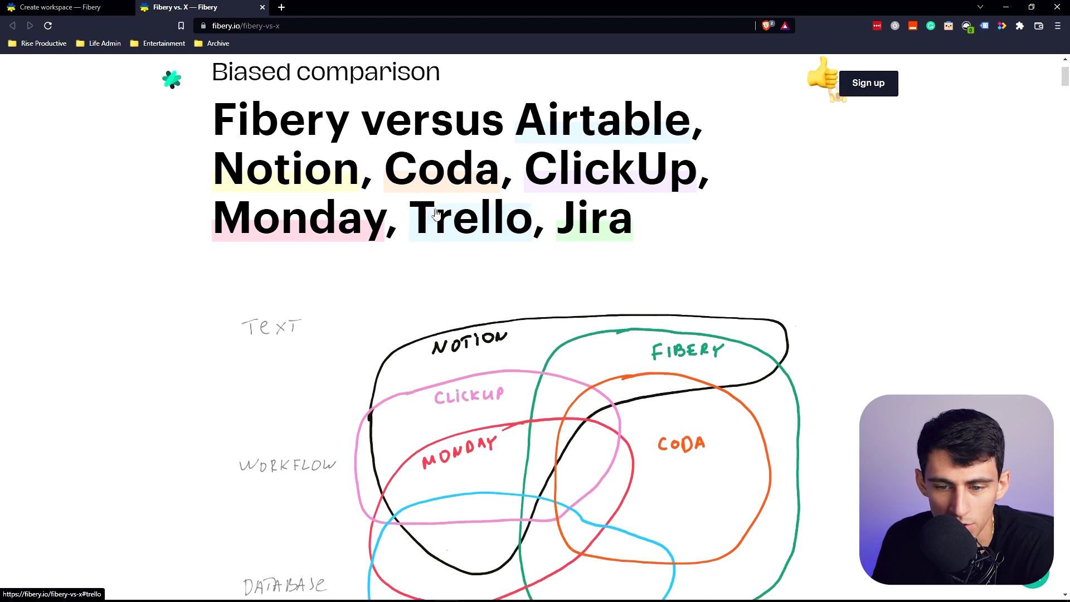
{"action": "scroll", "coordinate": [436, 215], "scroll_direction": "down", "scroll_amount": 2}
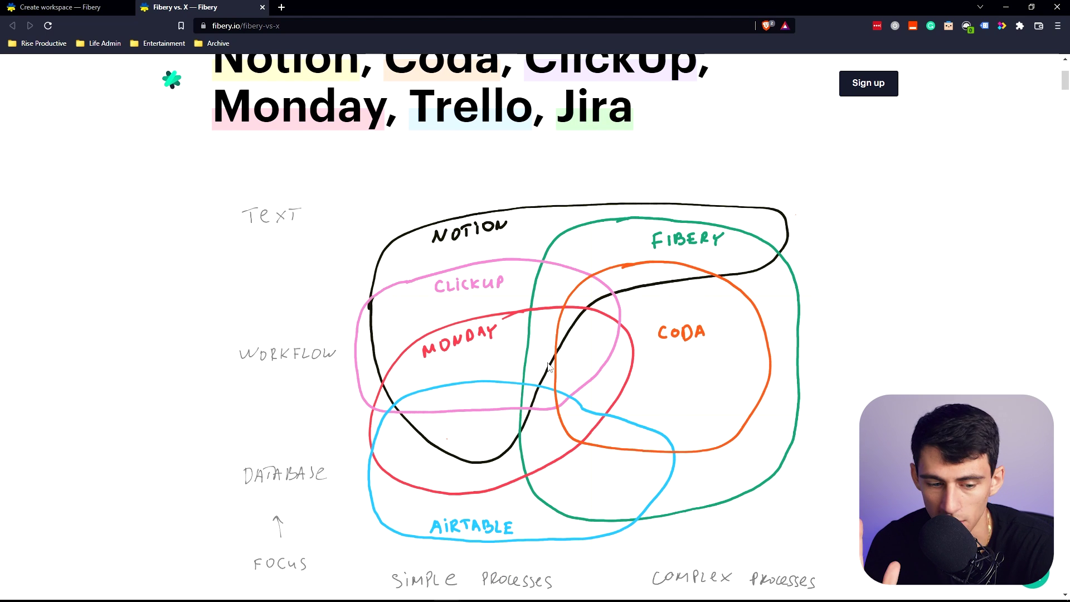
{"action": "left_click", "coordinate": [549, 371]}
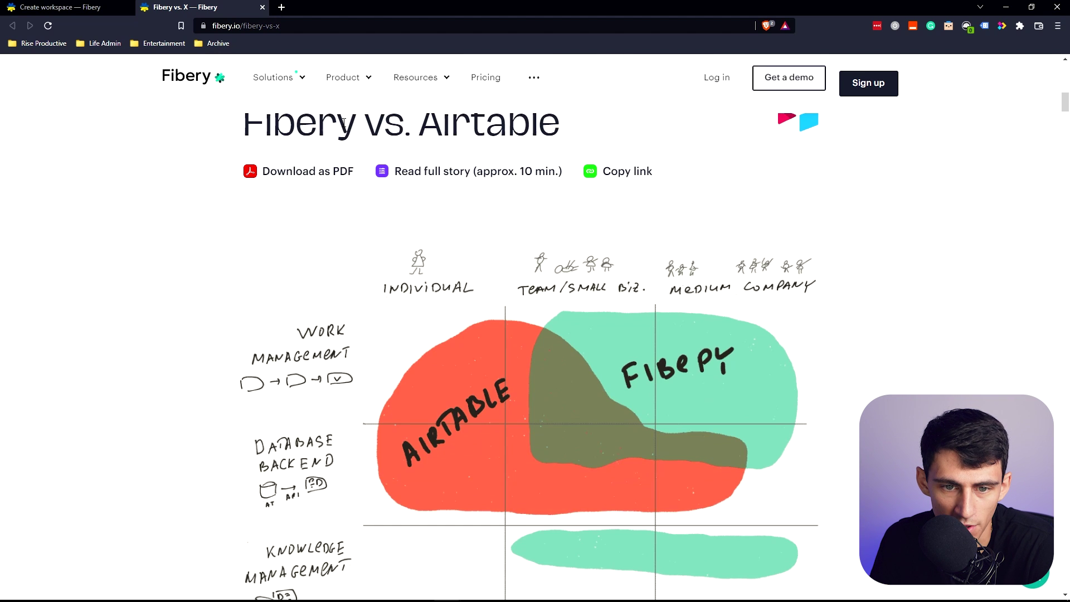
{"action": "scroll", "coordinate": [343, 122], "scroll_direction": "down", "scroll_amount": 2}
{"action": "scroll", "coordinate": [782, 183], "scroll_direction": "down", "scroll_amount": 1}
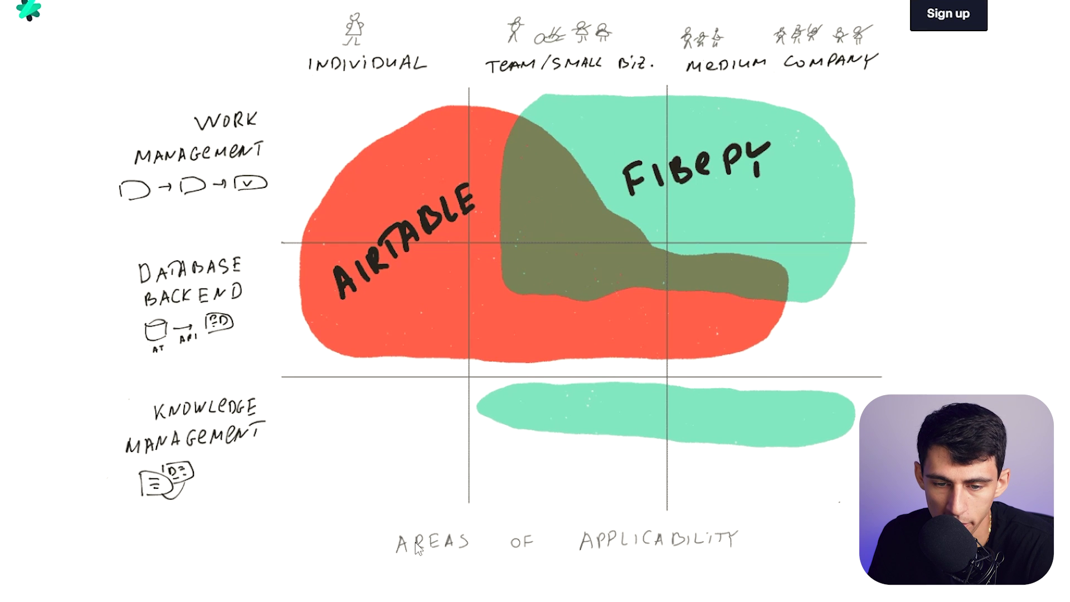
{"action": "scroll", "coordinate": [218, 534], "scroll_direction": "up", "scroll_amount": 1}
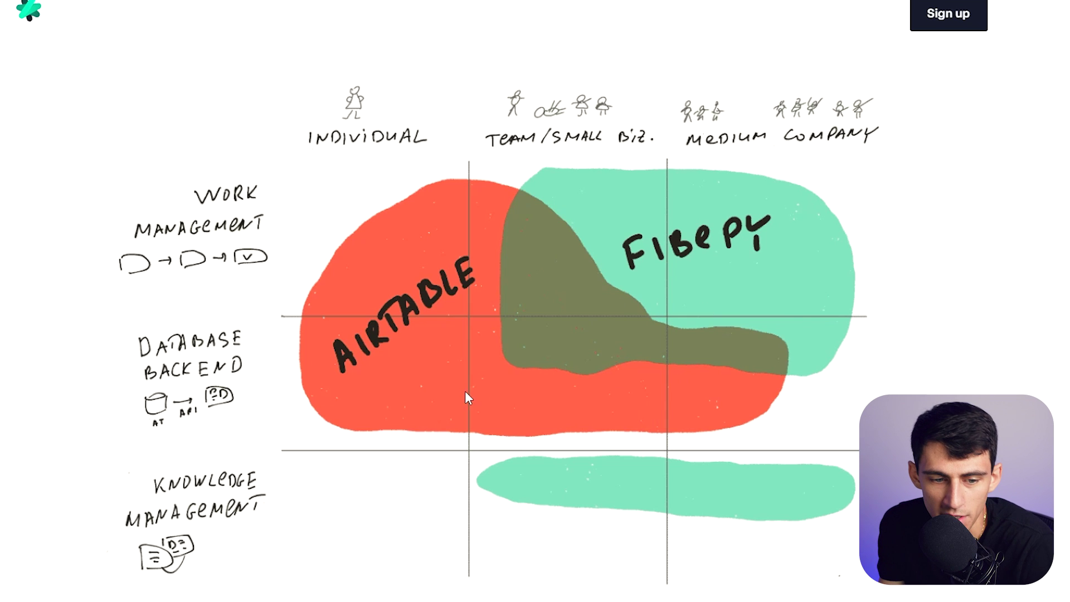
{"action": "scroll", "coordinate": [493, 401], "scroll_direction": "down", "scroll_amount": 1}
{"action": "scroll", "coordinate": [496, 400], "scroll_direction": "down", "scroll_amount": 6}
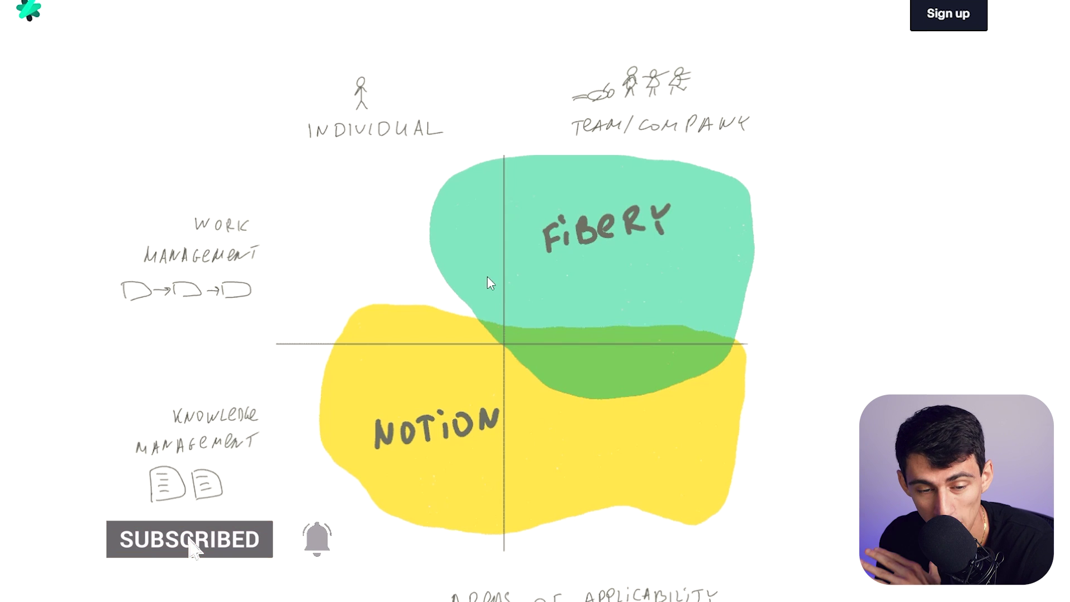
Step: Read down to the 'Where Fibery works better?' section comparing Fibery and Notion
{"action": "scroll", "coordinate": [582, 250], "scroll_direction": "down", "scroll_amount": 2}
{"action": "scroll", "coordinate": [582, 251], "scroll_direction": "up", "scroll_amount": 1}
{"action": "scroll", "coordinate": [583, 256], "scroll_direction": "down", "scroll_amount": 3}
{"action": "scroll", "coordinate": [585, 246], "scroll_direction": "up", "scroll_amount": 1}
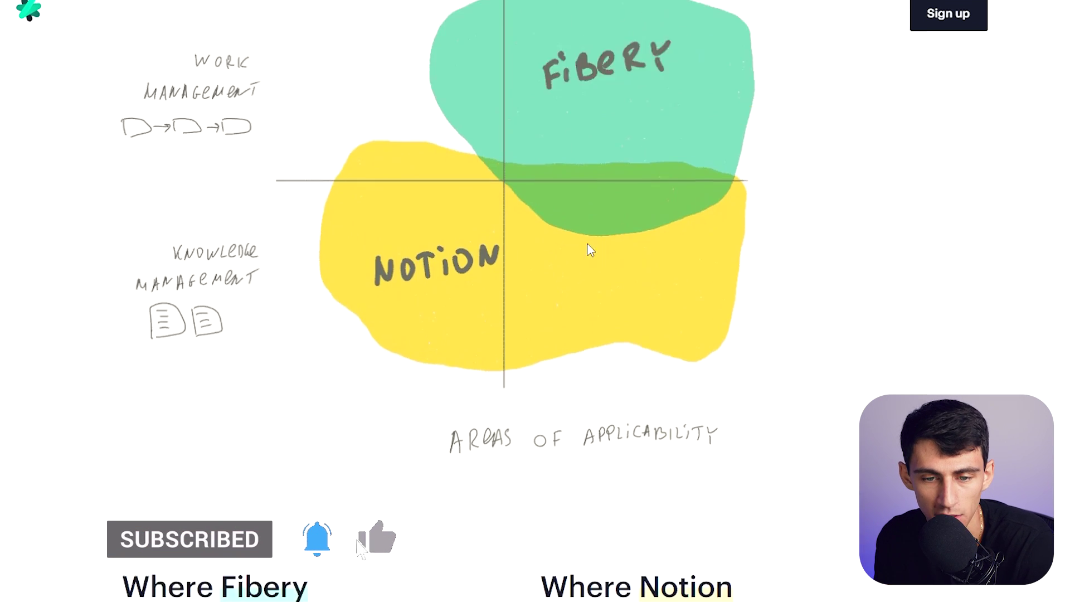
{"action": "scroll", "coordinate": [588, 249], "scroll_direction": "up", "scroll_amount": 3}
{"action": "scroll", "coordinate": [590, 262], "scroll_direction": "down", "scroll_amount": 6}
{"action": "scroll", "coordinate": [590, 262], "scroll_direction": "down", "scroll_amount": 1}
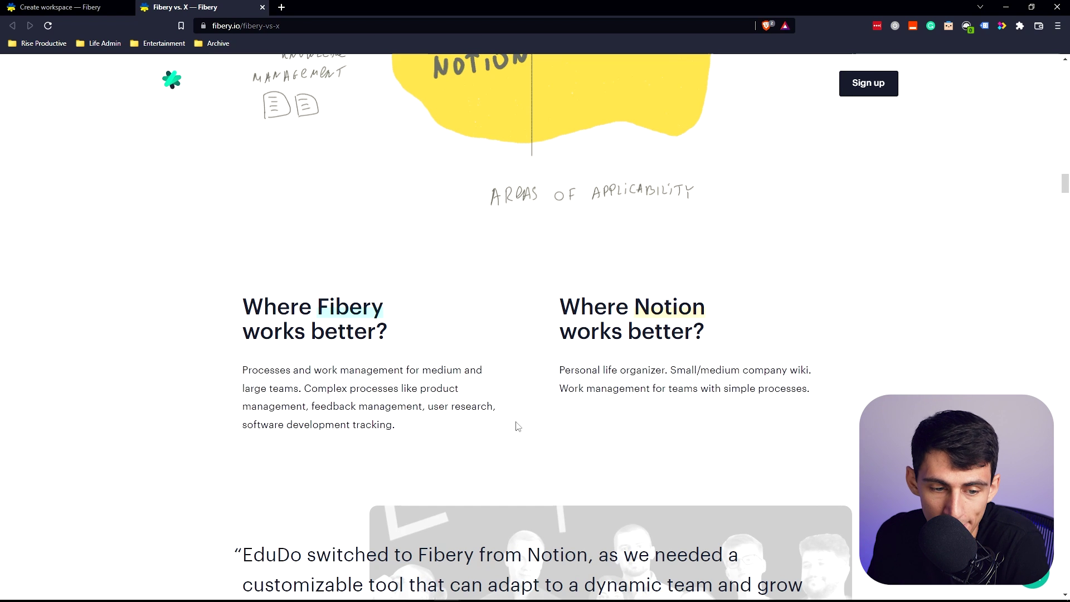
{"action": "scroll", "coordinate": [292, 368], "scroll_direction": "down", "scroll_amount": 1}
{"action": "scroll", "coordinate": [345, 355], "scroll_direction": "down", "scroll_amount": 1}
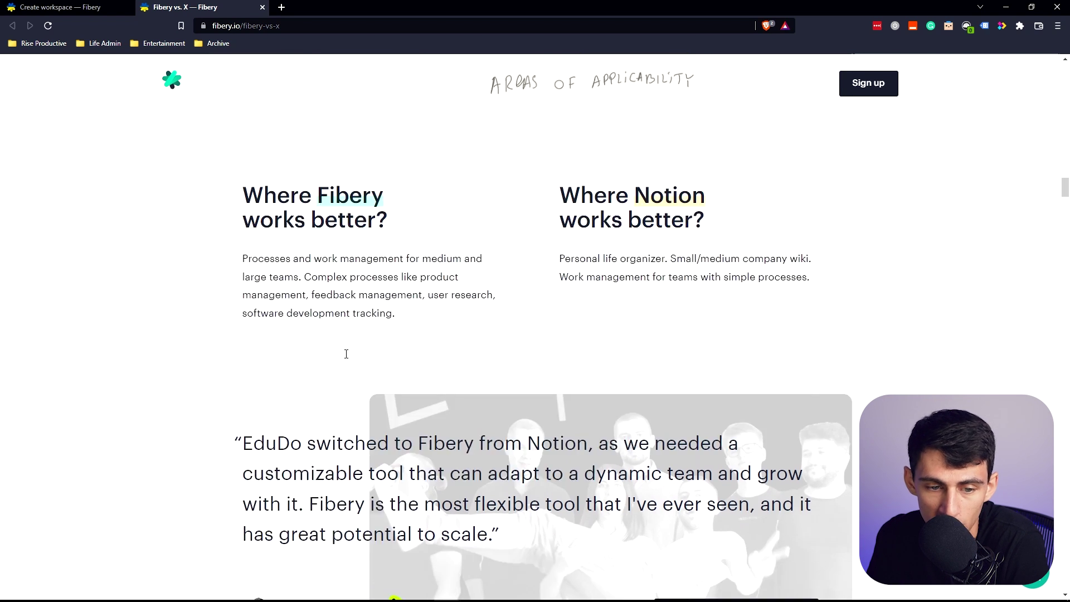
{"action": "scroll", "coordinate": [549, 273], "scroll_direction": "down", "scroll_amount": 2}
{"action": "scroll", "coordinate": [540, 312], "scroll_direction": "up", "scroll_amount": 3}
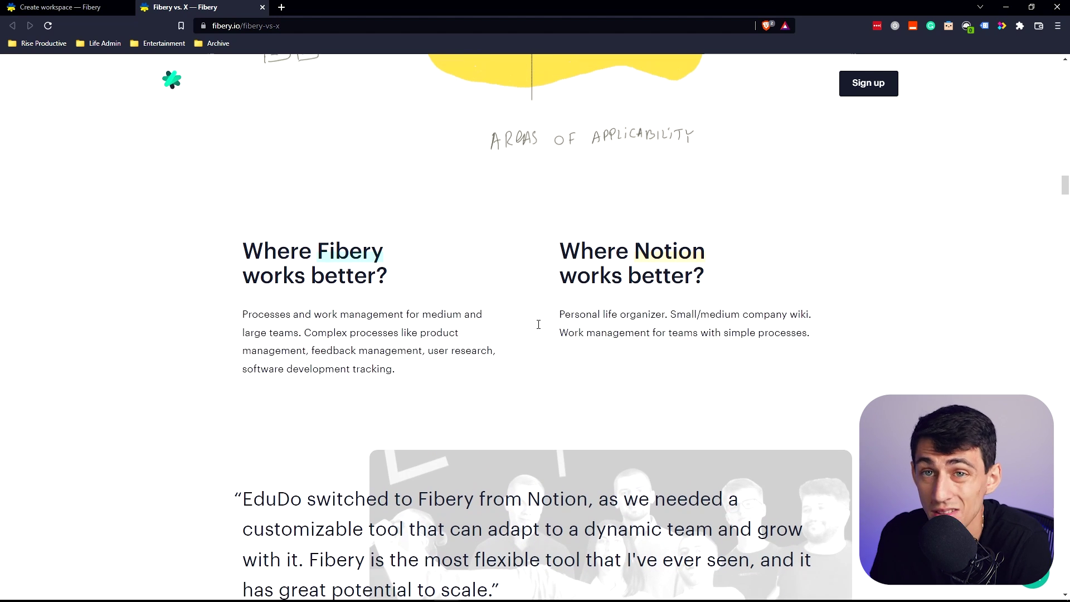
{"action": "left_click", "coordinate": [6, 6]}
Step: Zoom out on the Connections whiteboard, then open the CRM Company table with its two companies
{"action": "scroll", "coordinate": [519, 351], "scroll_direction": "down", "scroll_amount": 3}
{"action": "scroll", "coordinate": [491, 329], "scroll_direction": "up", "scroll_amount": 3}
{"action": "scroll", "coordinate": [528, 346], "scroll_direction": "down", "scroll_amount": 1}
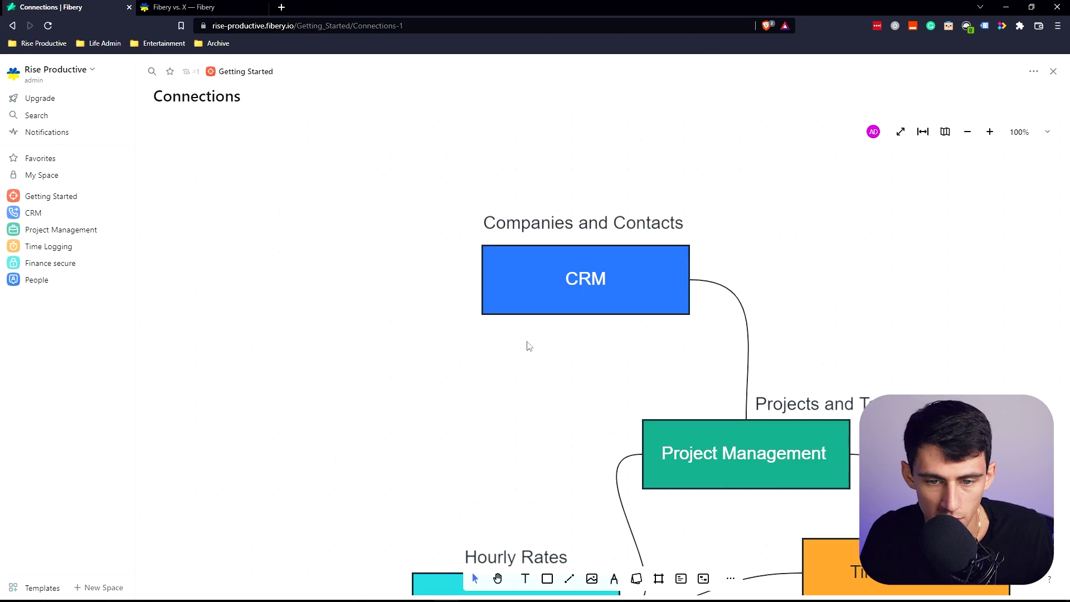
{"action": "scroll", "coordinate": [527, 347], "scroll_direction": "down", "scroll_amount": 5}
{"action": "scroll", "coordinate": [527, 346], "scroll_direction": "up", "scroll_amount": 5}
{"action": "scroll", "coordinate": [527, 352], "scroll_direction": "down", "scroll_amount": 3}
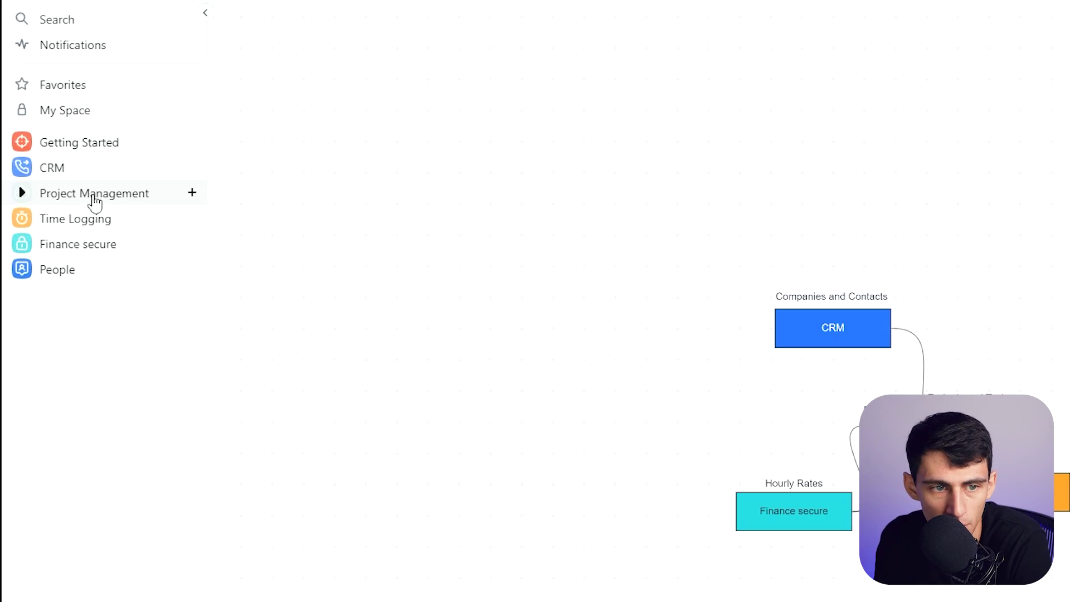
{"action": "left_click", "coordinate": [22, 143]}
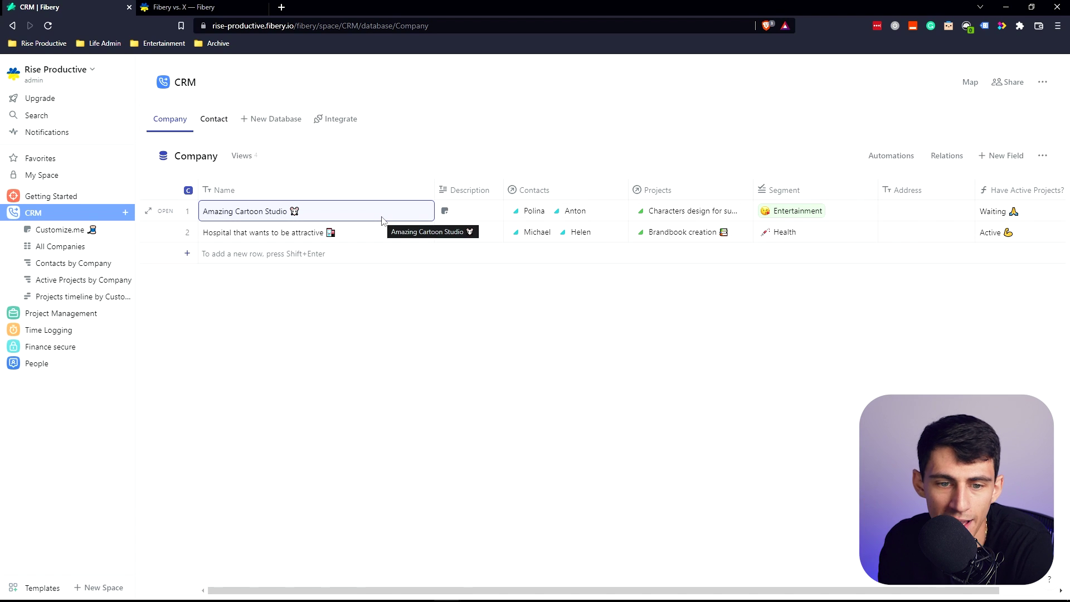
{"action": "left_click", "coordinate": [382, 217]}
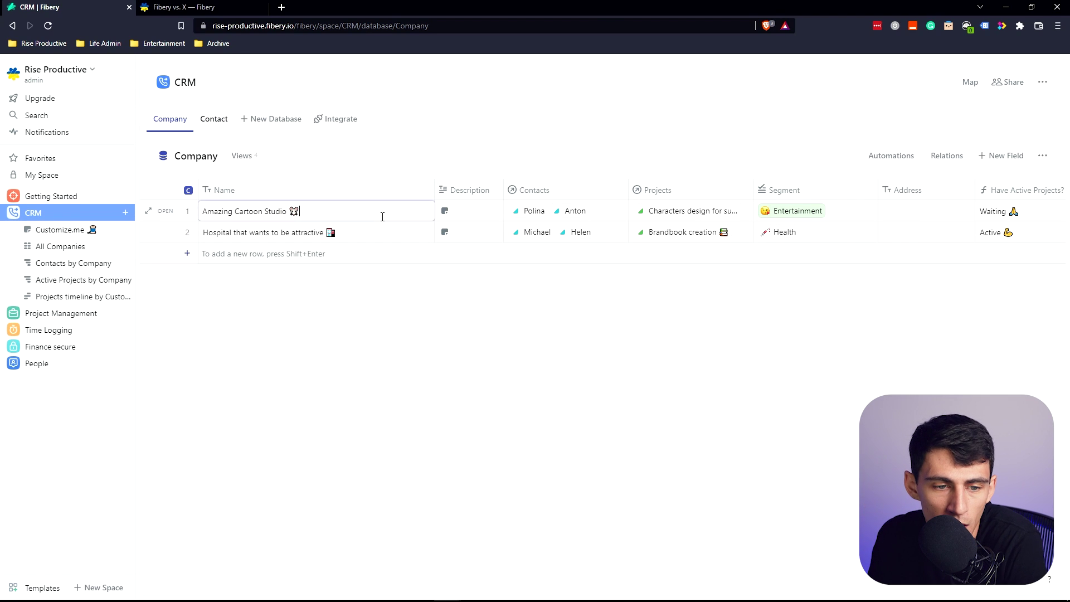
{"action": "key", "text": "Escape"}
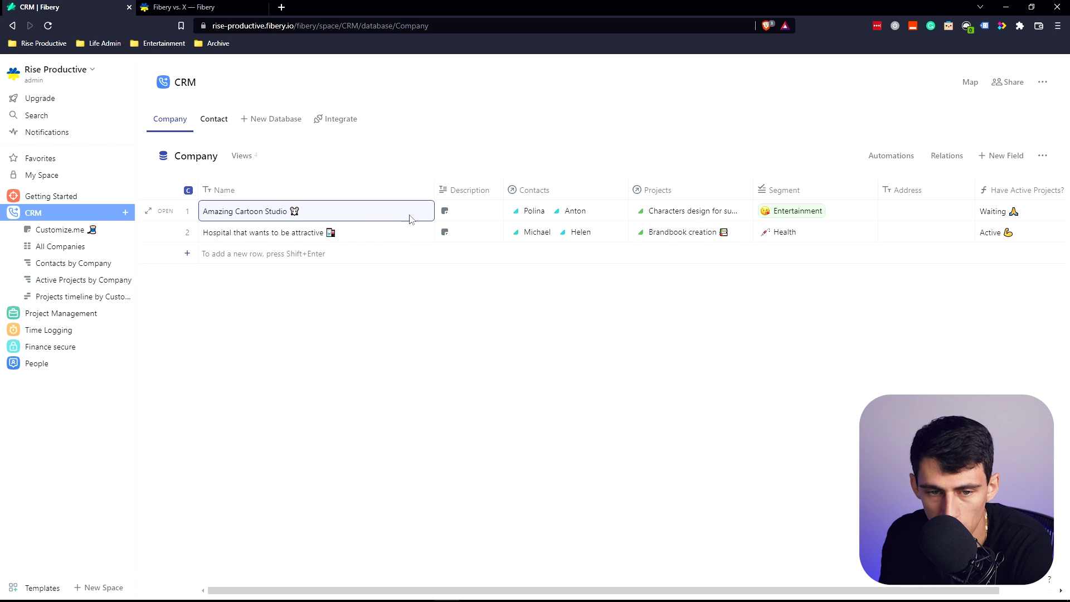
{"action": "left_click", "coordinate": [453, 214]}
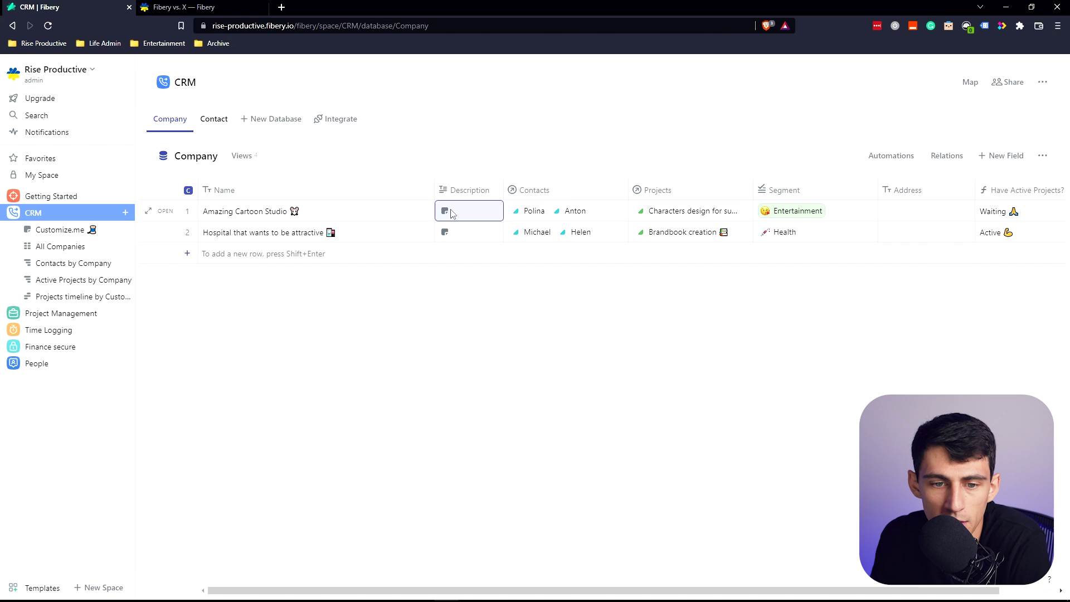
{"action": "left_click", "coordinate": [444, 211]}
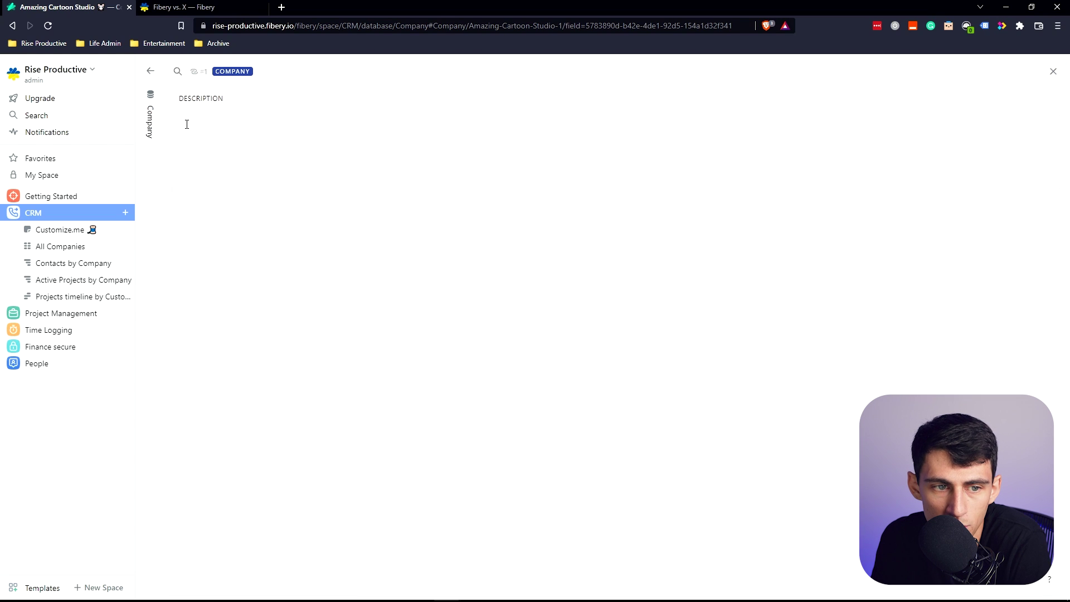
{"action": "key", "text": "Escape"}
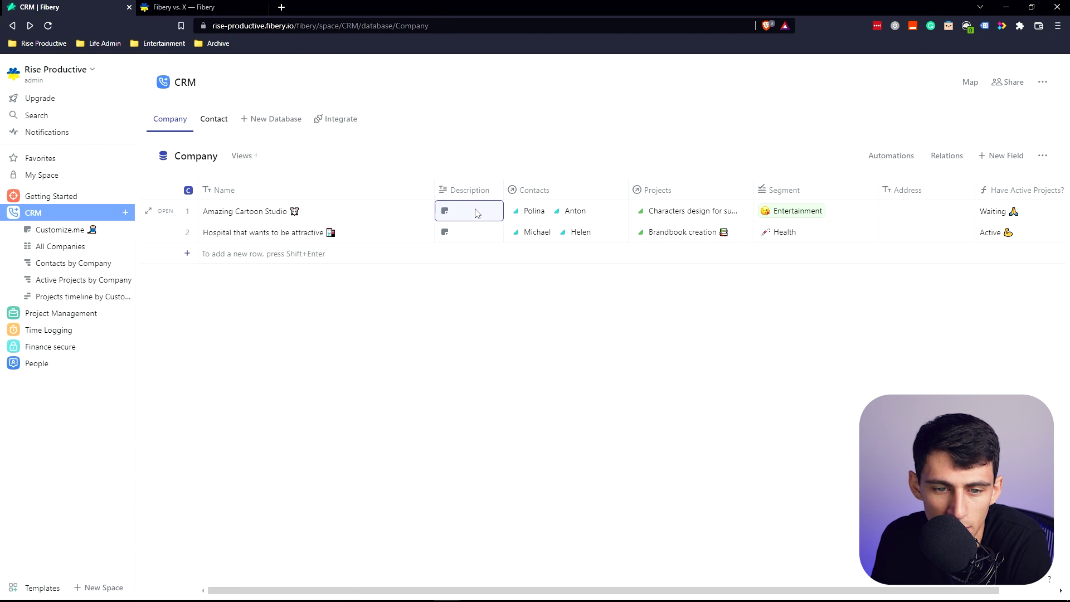
Step: Inspect the Contacts relation settings and close them unchanged
{"action": "left_click", "coordinate": [617, 192]}
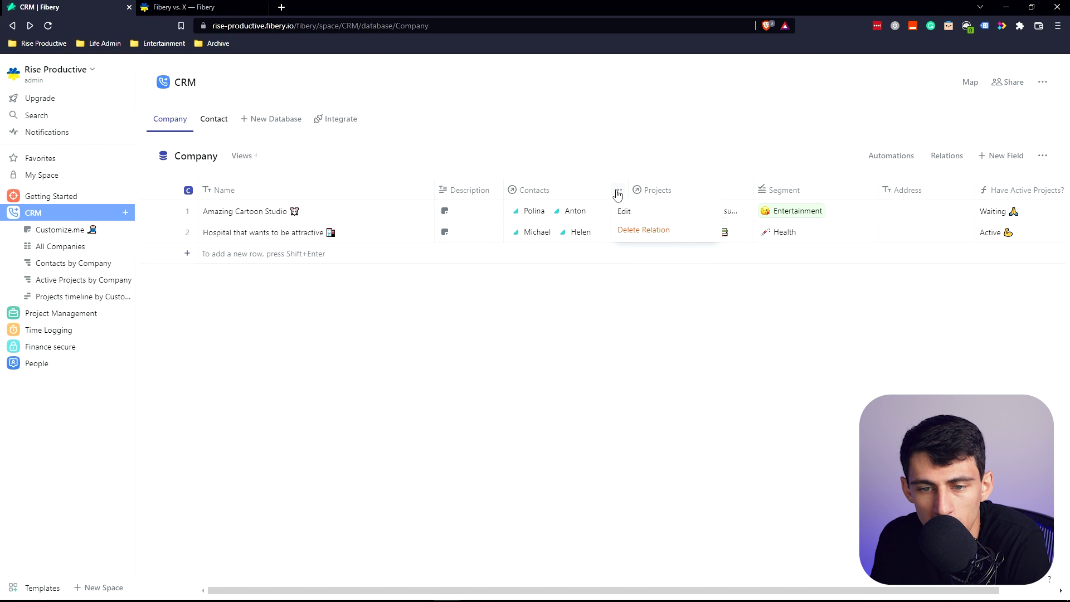
{"action": "left_click", "coordinate": [614, 211]}
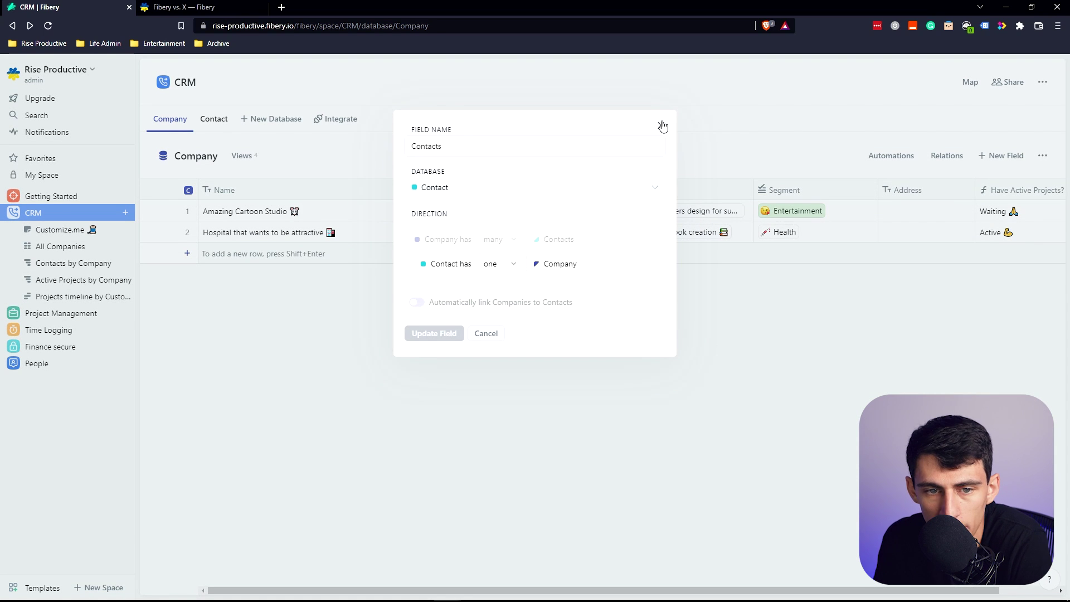
{"action": "left_click", "coordinate": [661, 126]}
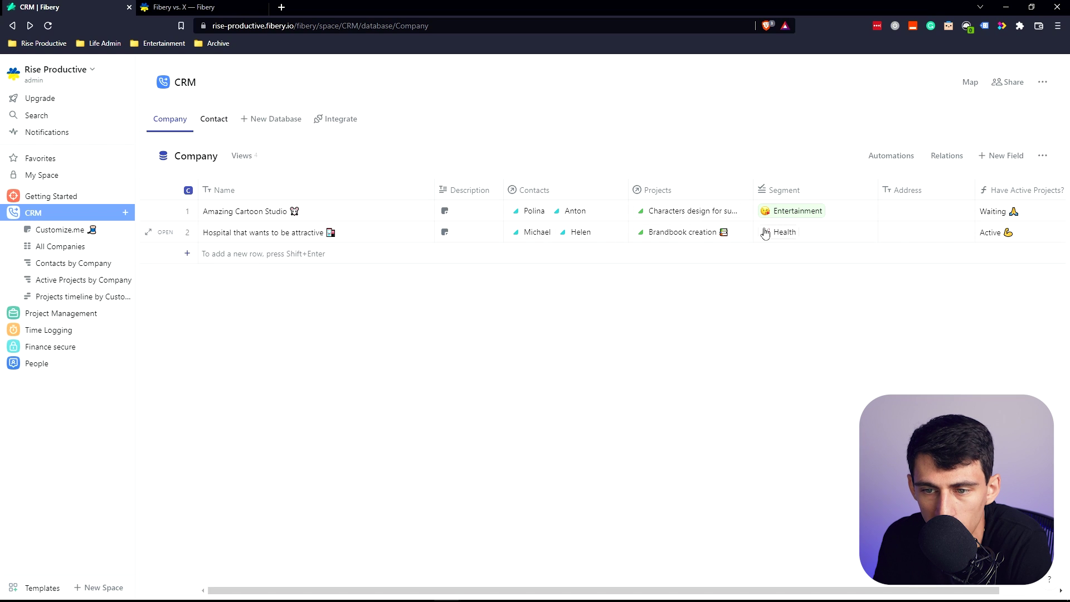
Step: Try the Health segment on Amazing Cartoon Studio, then add a new company row
{"action": "left_click", "coordinate": [825, 218]}
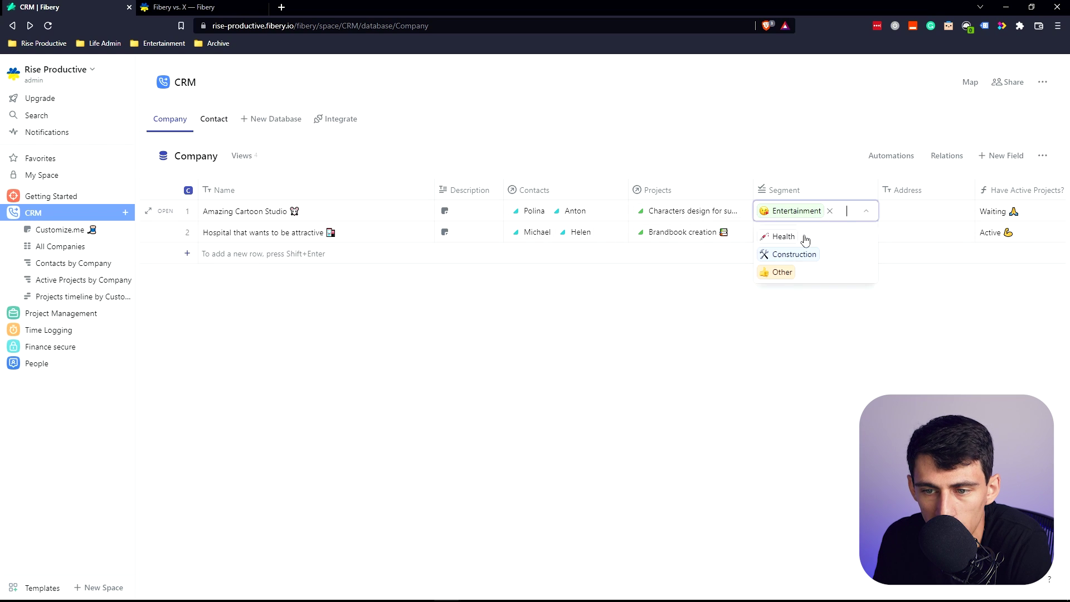
{"action": "left_click", "coordinate": [806, 239]}
{"action": "key", "text": "Escape"}
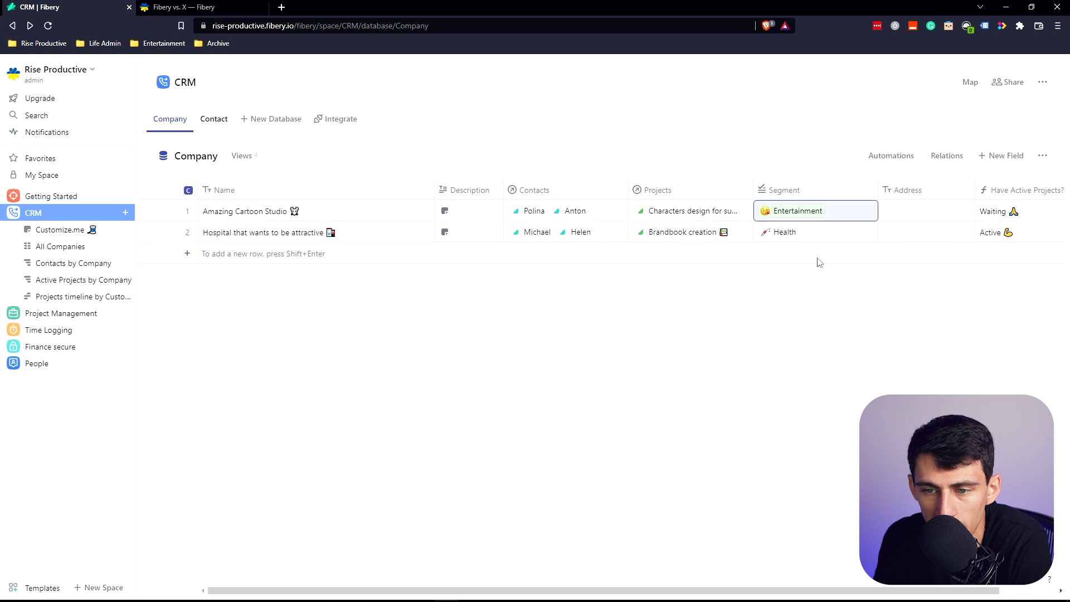
{"action": "key", "text": "shift+Return"}
{"action": "type", "text": "Example dog company"}
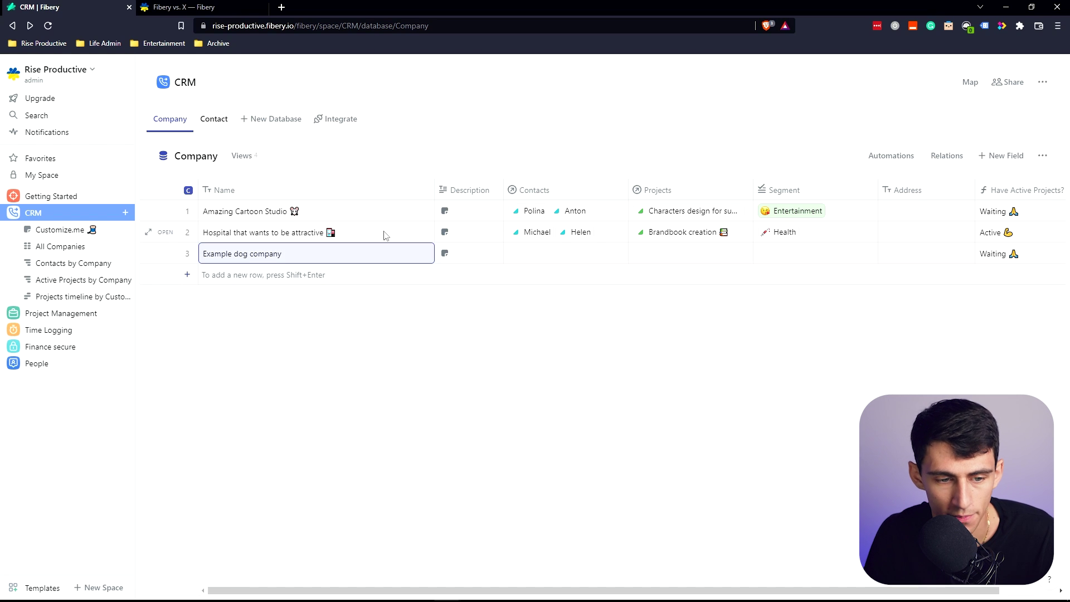
Step: Add another empty company row and back out of deleting the Company database
{"action": "key", "text": "shift+Return"}
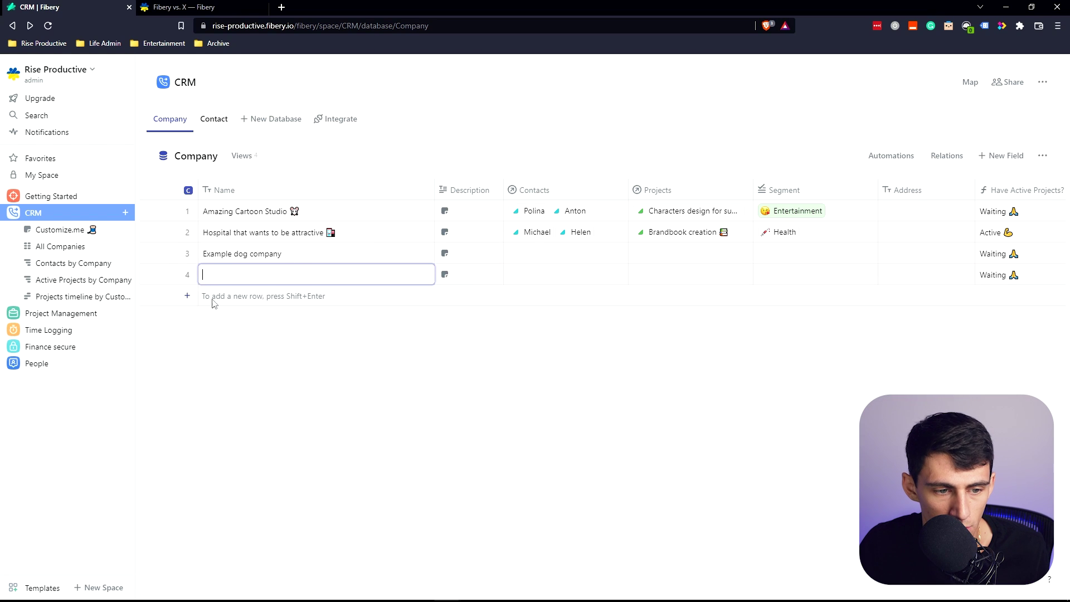
{"action": "right_click", "coordinate": [245, 273]}
{"action": "key", "text": "Escape"}
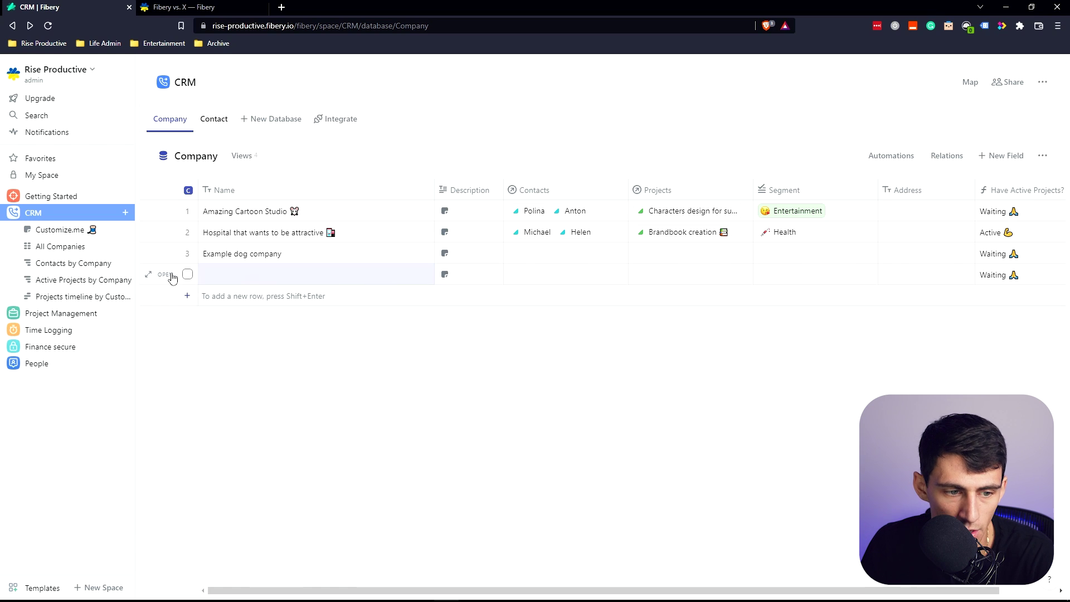
{"action": "left_click", "coordinate": [187, 274]}
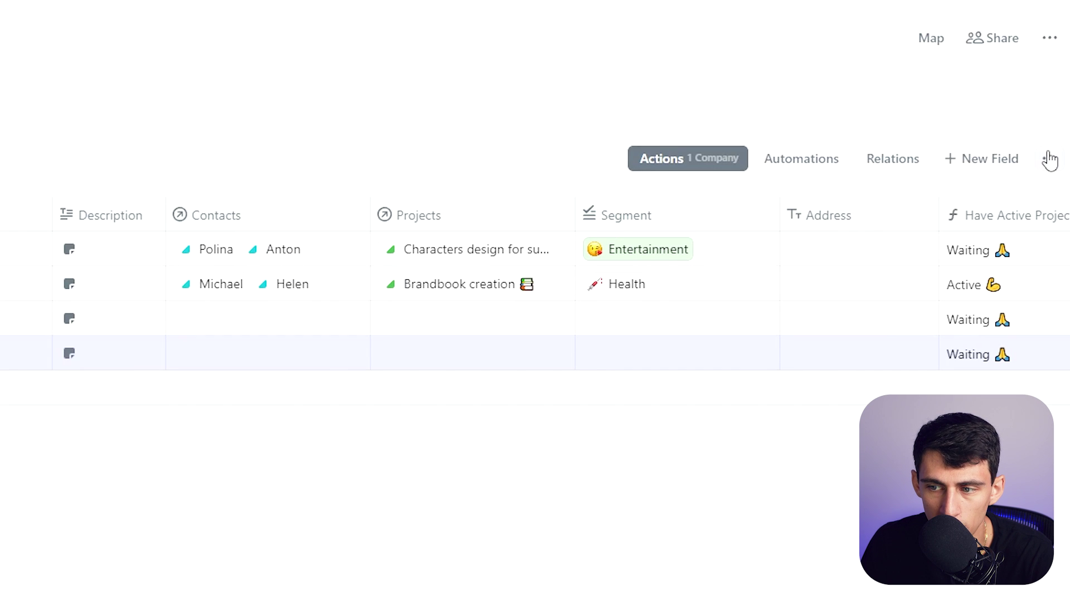
{"action": "left_click", "coordinate": [1050, 160]}
{"action": "left_click", "coordinate": [948, 263]}
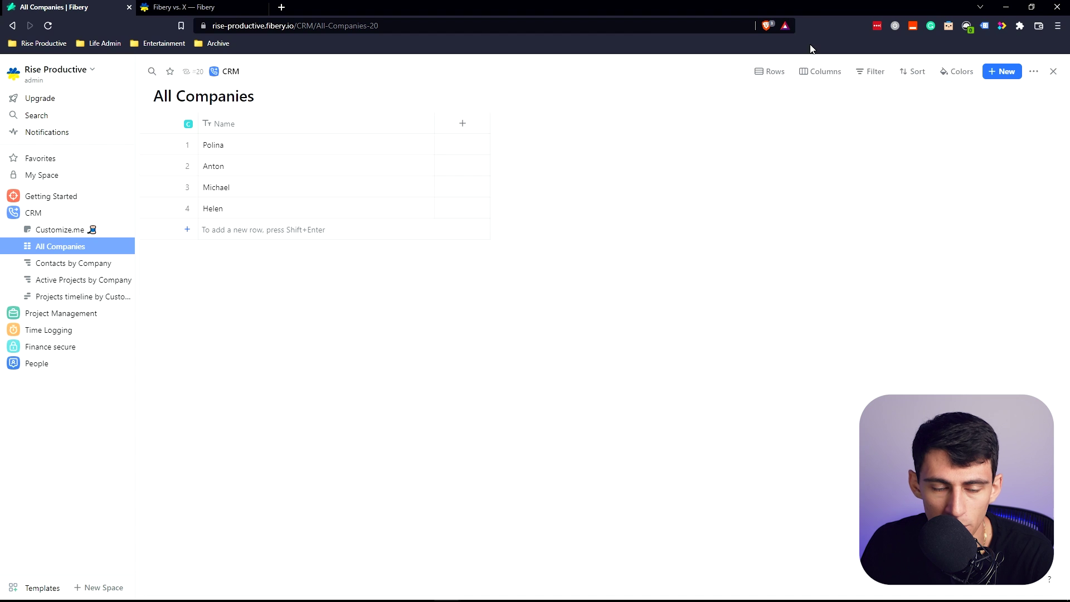
Step: Visit All Companies, Contact, Polina's page, Contacts by Company, then Projects timeline by Customer
{"action": "left_click", "coordinate": [60, 229]}
{"action": "left_click", "coordinate": [74, 263]}
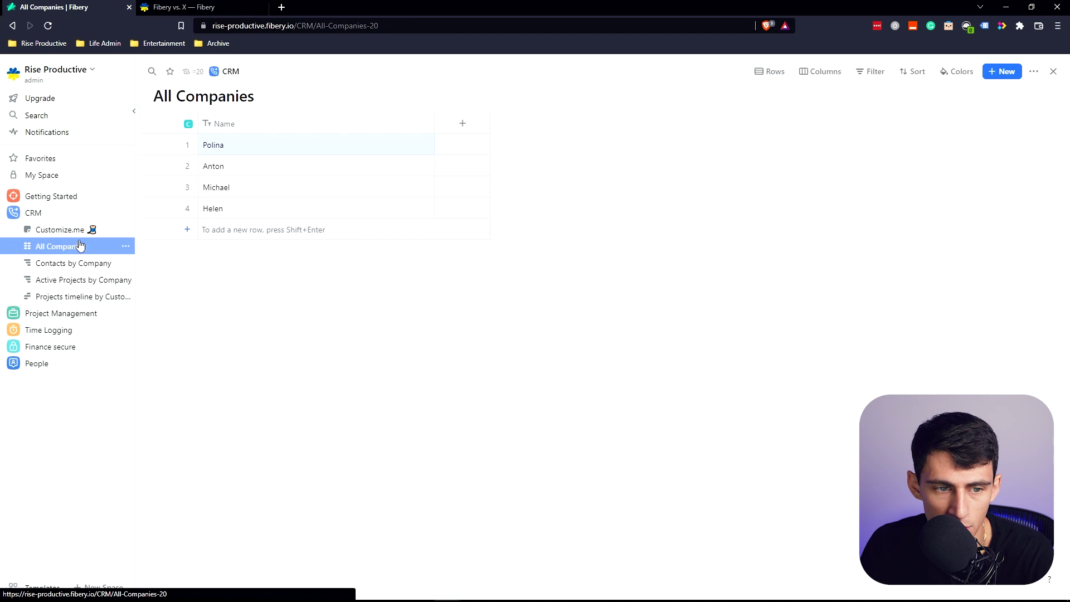
{"action": "left_click", "coordinate": [56, 212]}
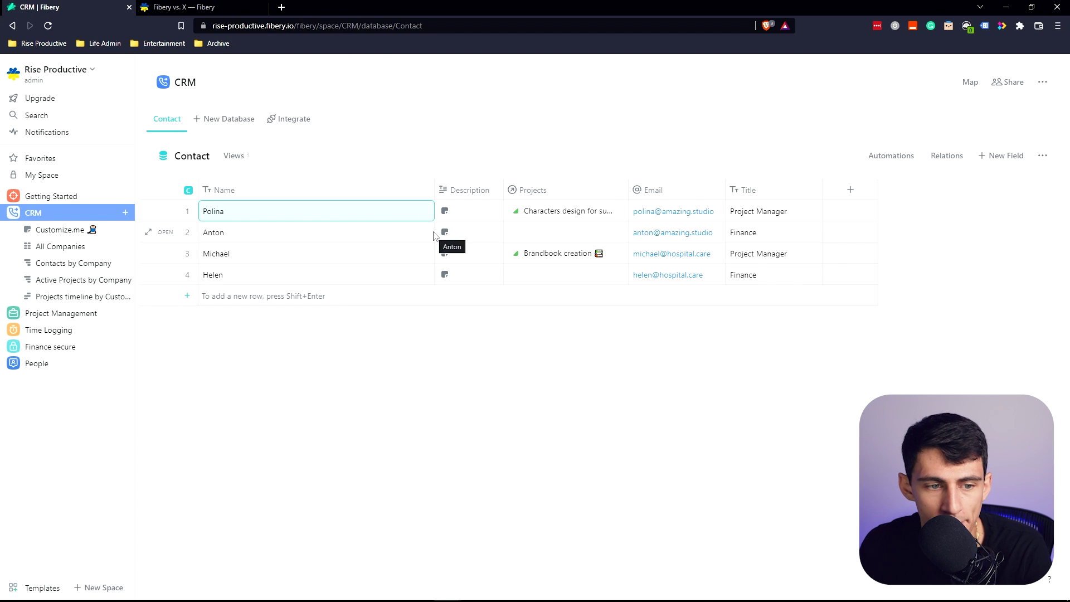
{"action": "mouse_move", "coordinate": [159, 211]}
{"action": "left_click", "coordinate": [147, 212]}
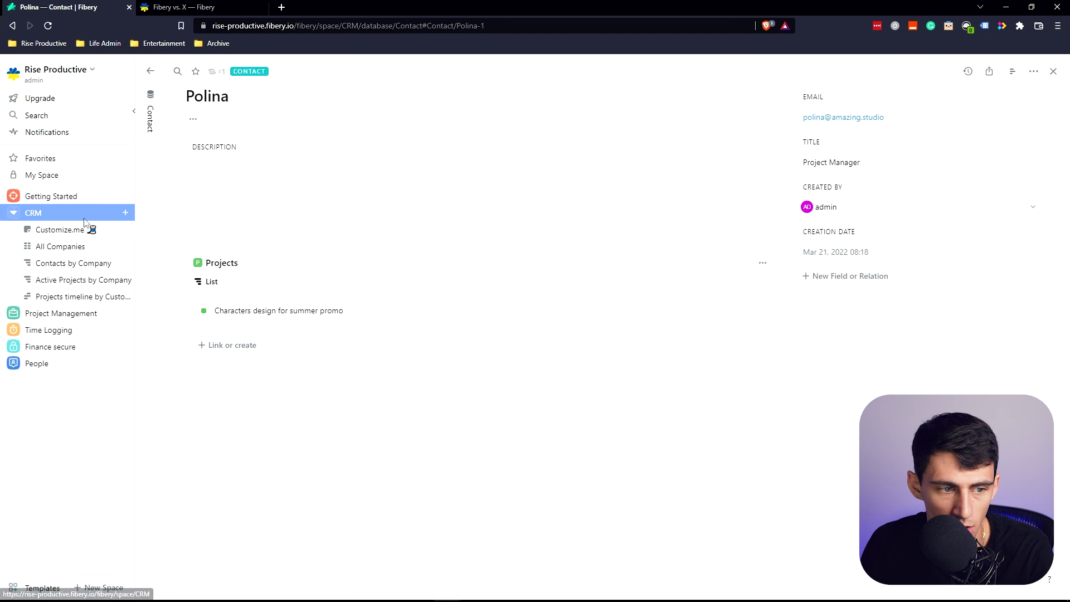
{"action": "left_click", "coordinate": [17, 212]}
{"action": "left_click", "coordinate": [74, 246]}
{"action": "left_click", "coordinate": [72, 280]}
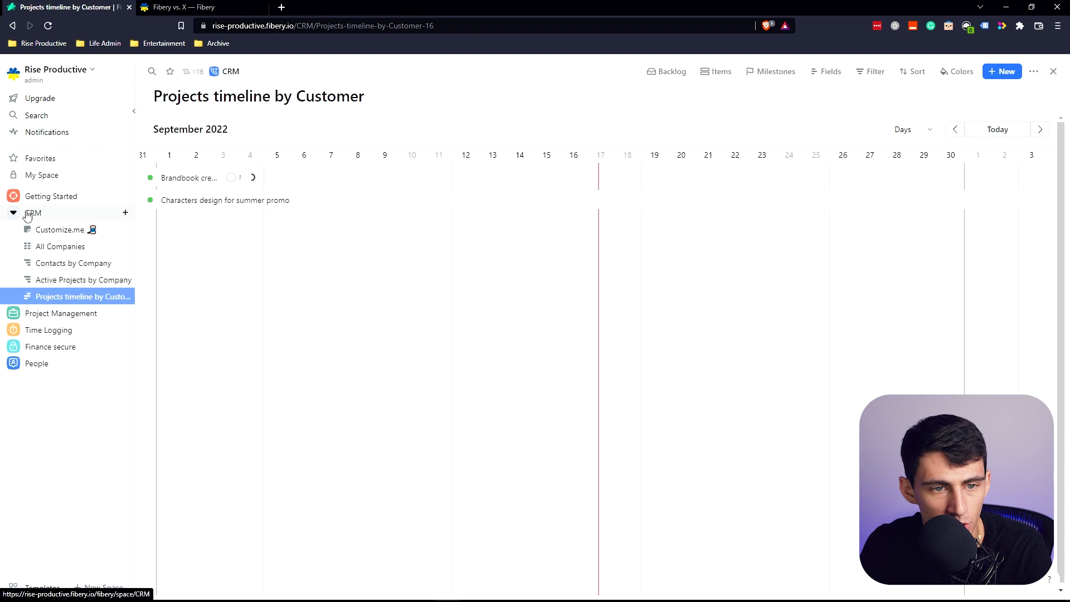
Step: Open Project Management's All Projects table with Brandbook creation shown beside it
{"action": "left_click", "coordinate": [61, 313]}
{"action": "left_click", "coordinate": [54, 364]}
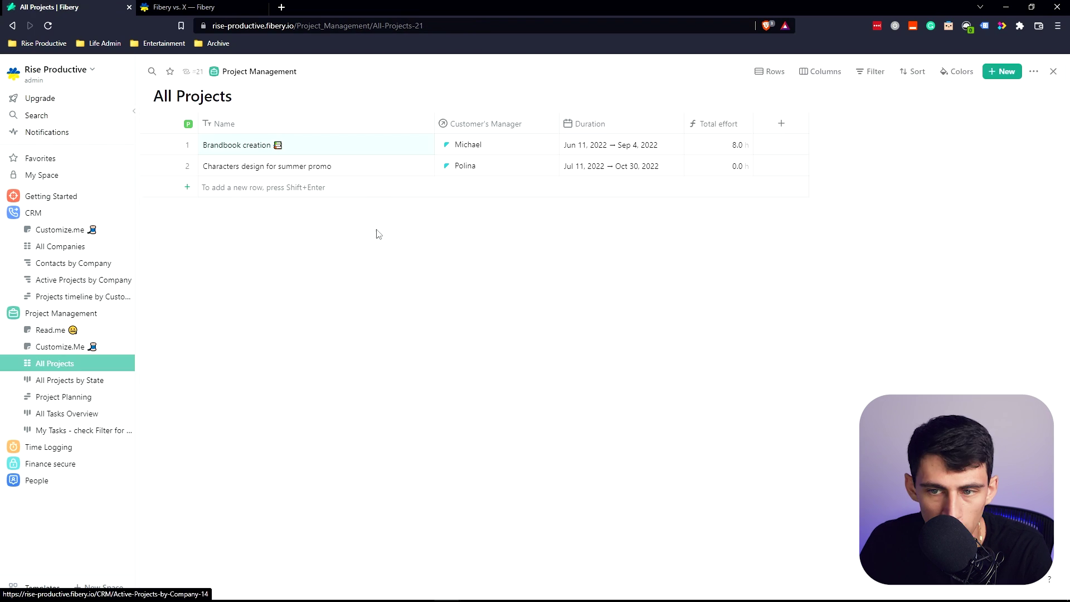
{"action": "left_click", "coordinate": [1033, 72]}
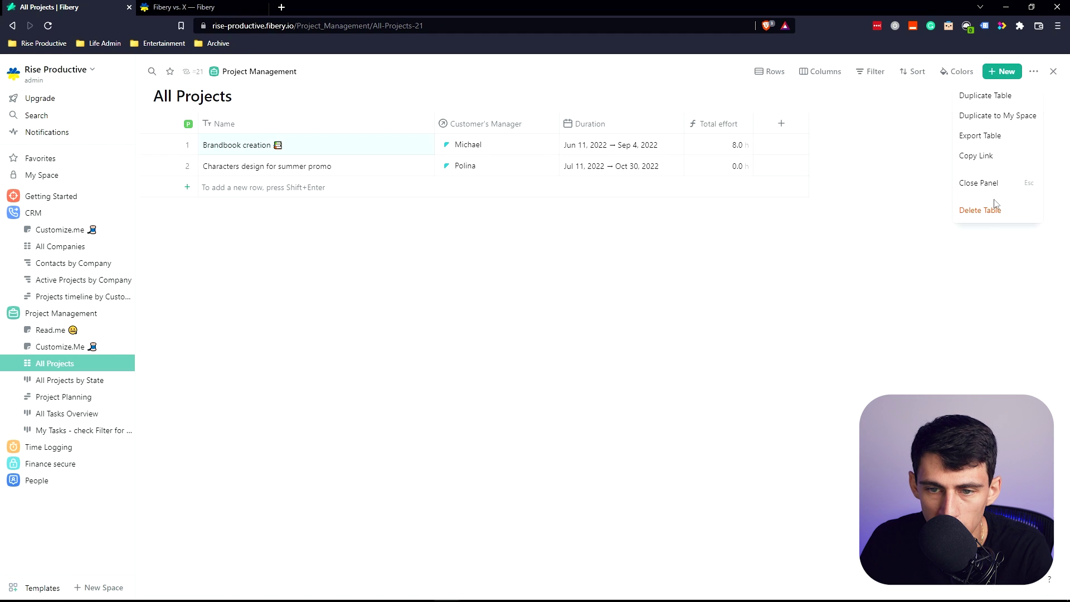
{"action": "left_click", "coordinate": [464, 313]}
{"action": "left_click", "coordinate": [148, 144]}
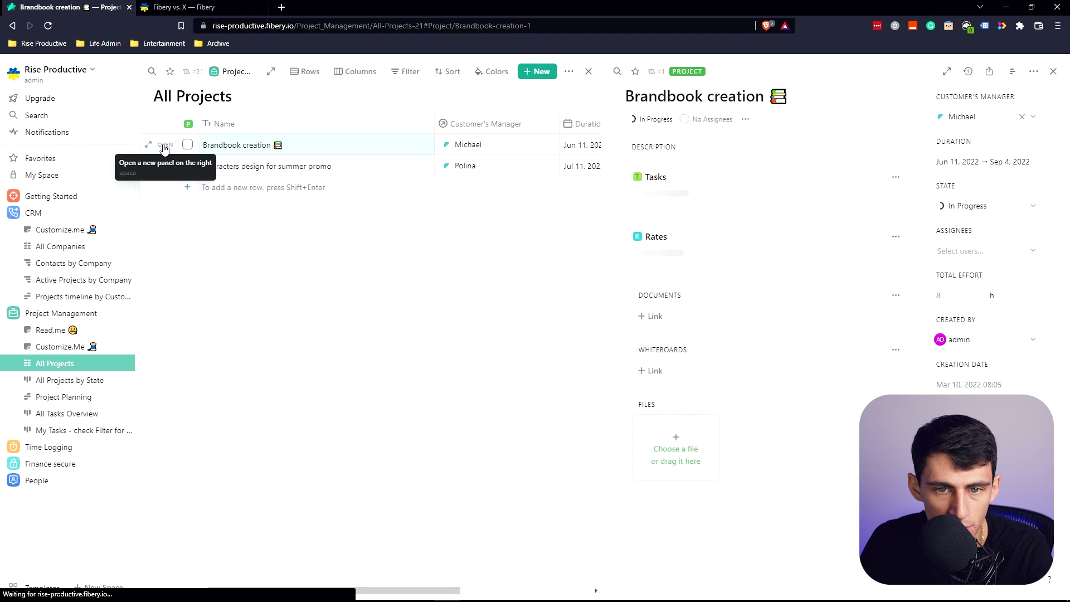
{"action": "left_click", "coordinate": [1033, 72]}
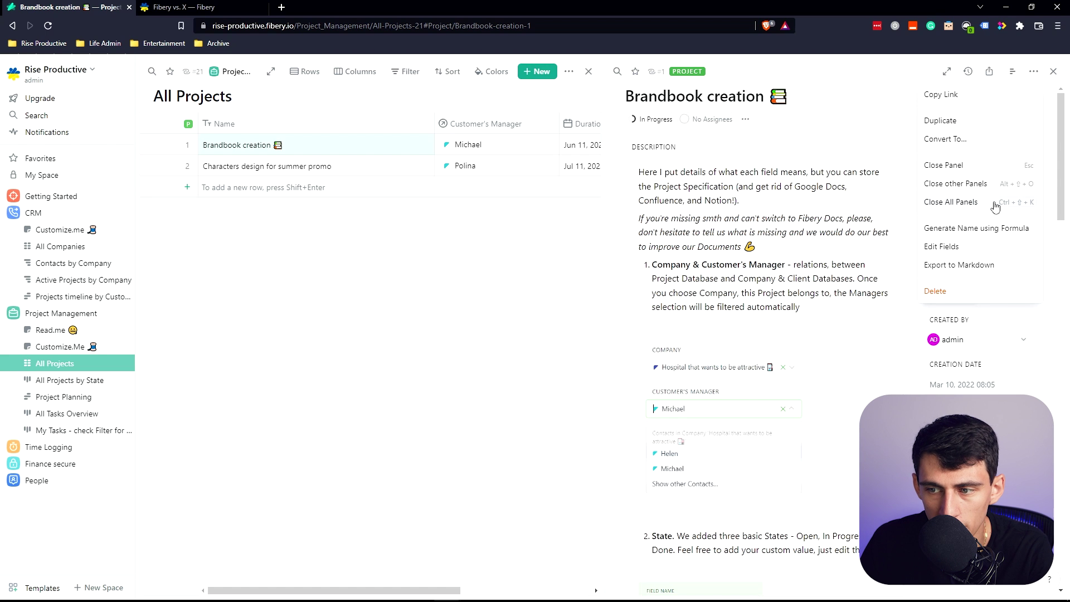
Step: Review the Characters design for summer promo project's details
{"action": "scroll", "coordinate": [844, 189], "scroll_direction": "down", "scroll_amount": 5}
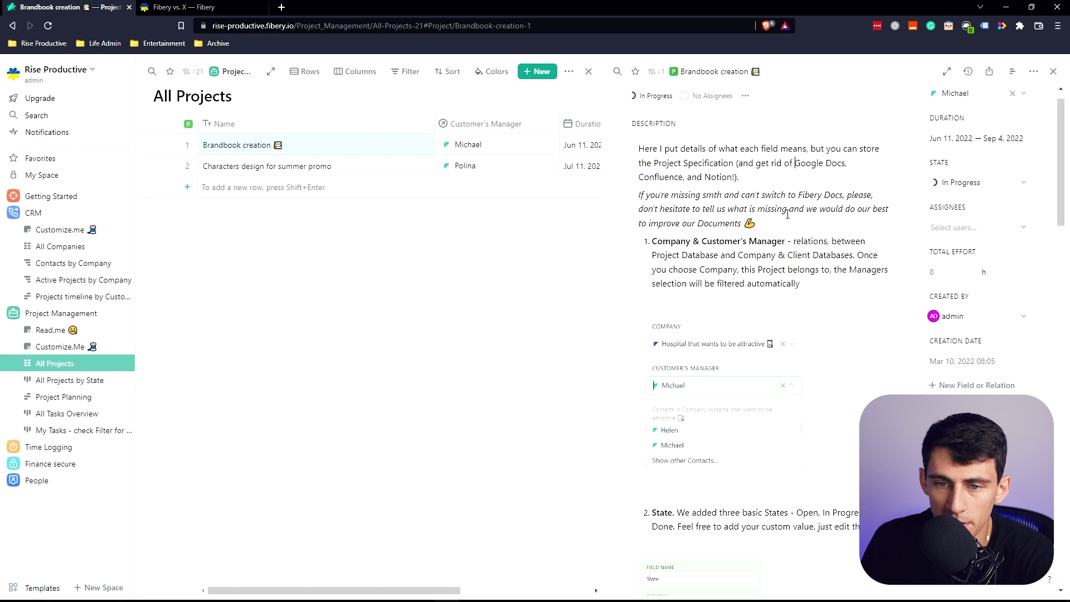
{"action": "scroll", "coordinate": [844, 189], "scroll_direction": "down", "scroll_amount": 4}
{"action": "scroll", "coordinate": [844, 189], "scroll_direction": "down", "scroll_amount": 2}
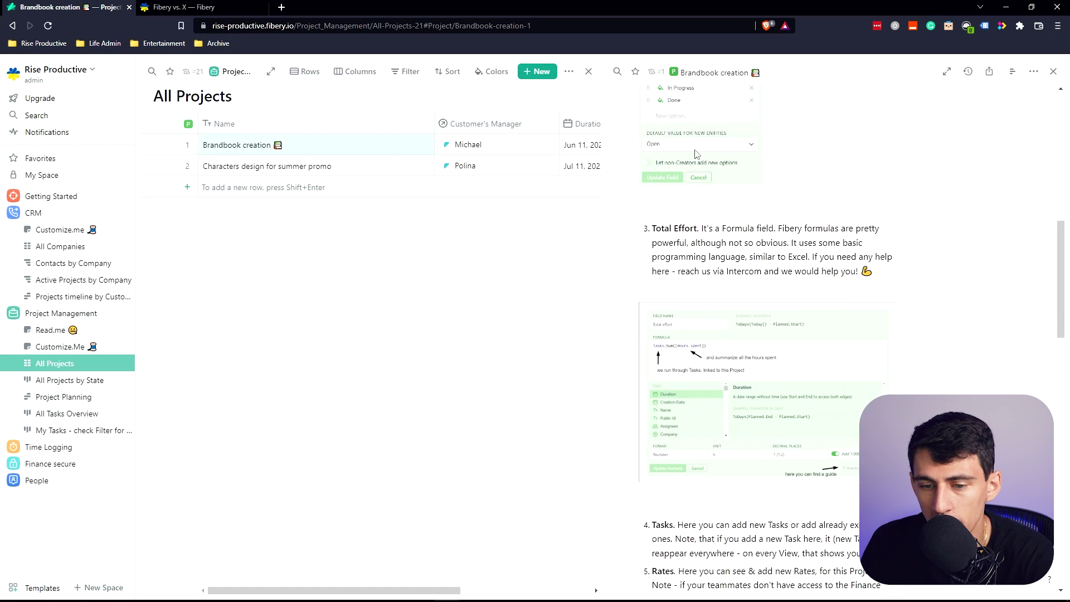
{"action": "scroll", "coordinate": [844, 189], "scroll_direction": "down", "scroll_amount": 5}
{"action": "left_click", "coordinate": [148, 165]}
{"action": "scroll", "coordinate": [656, 266], "scroll_direction": "down", "scroll_amount": 1}
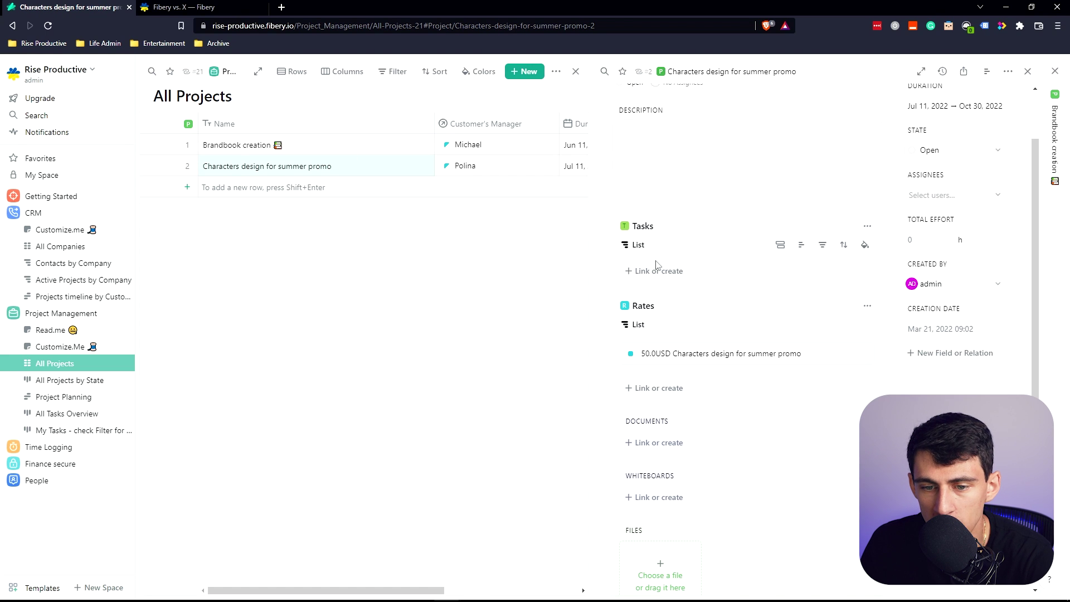
{"action": "scroll", "coordinate": [663, 271], "scroll_direction": "up", "scroll_amount": 1}
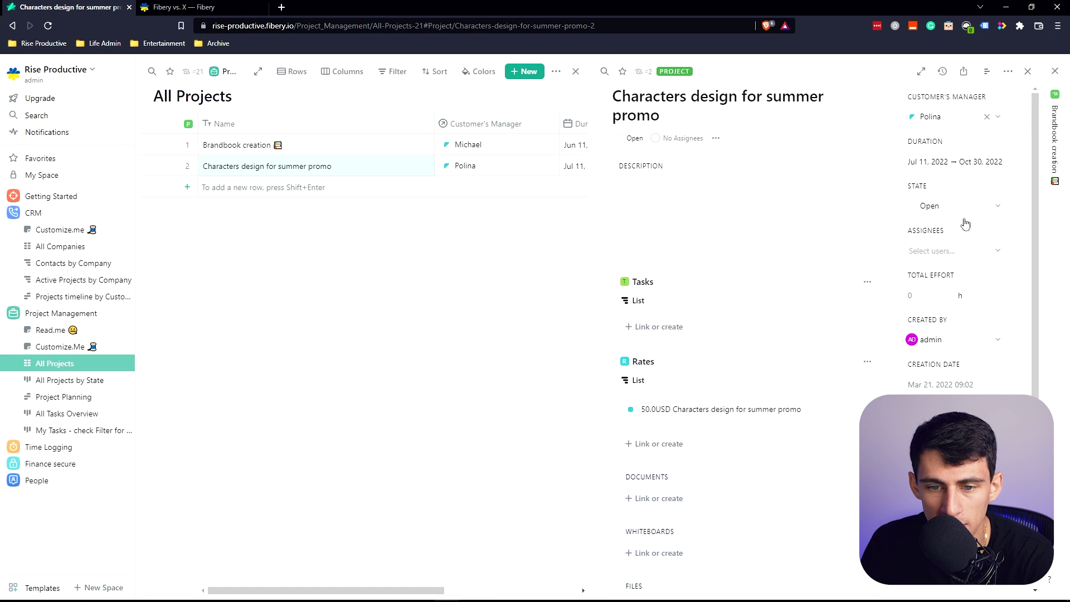
{"action": "scroll", "coordinate": [805, 303], "scroll_direction": "down", "scroll_amount": 1}
{"action": "scroll", "coordinate": [704, 353], "scroll_direction": "down", "scroll_amount": 1}
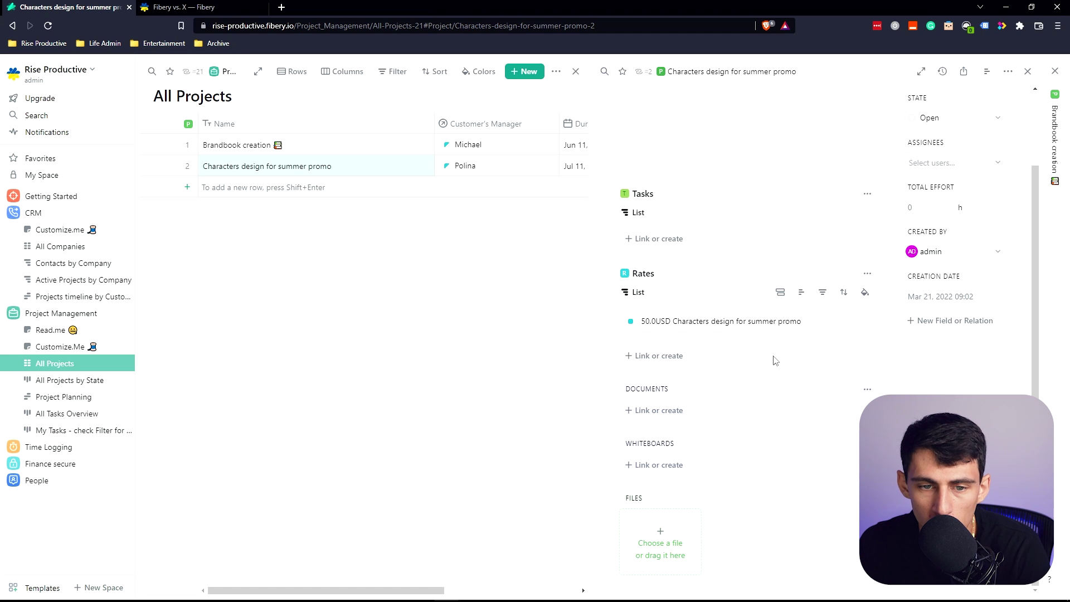
{"action": "scroll", "coordinate": [772, 362], "scroll_direction": "up", "scroll_amount": 1}
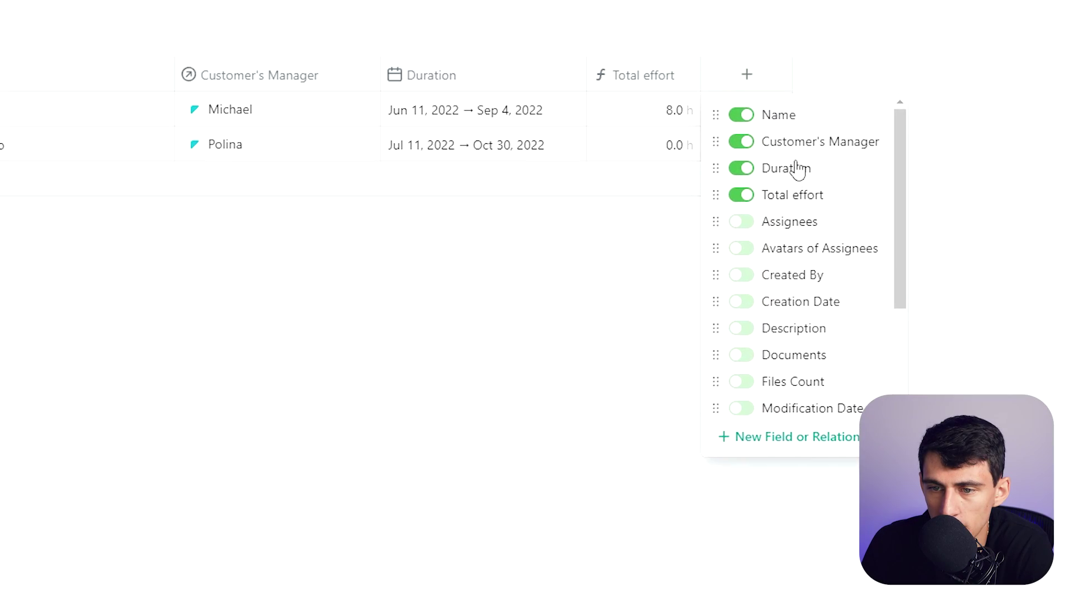
Step: Open the Total effort formula for editing and browse the available functions
{"action": "scroll", "coordinate": [752, 330], "scroll_direction": "down", "scroll_amount": 5}
{"action": "scroll", "coordinate": [752, 330], "scroll_direction": "up", "scroll_amount": 5}
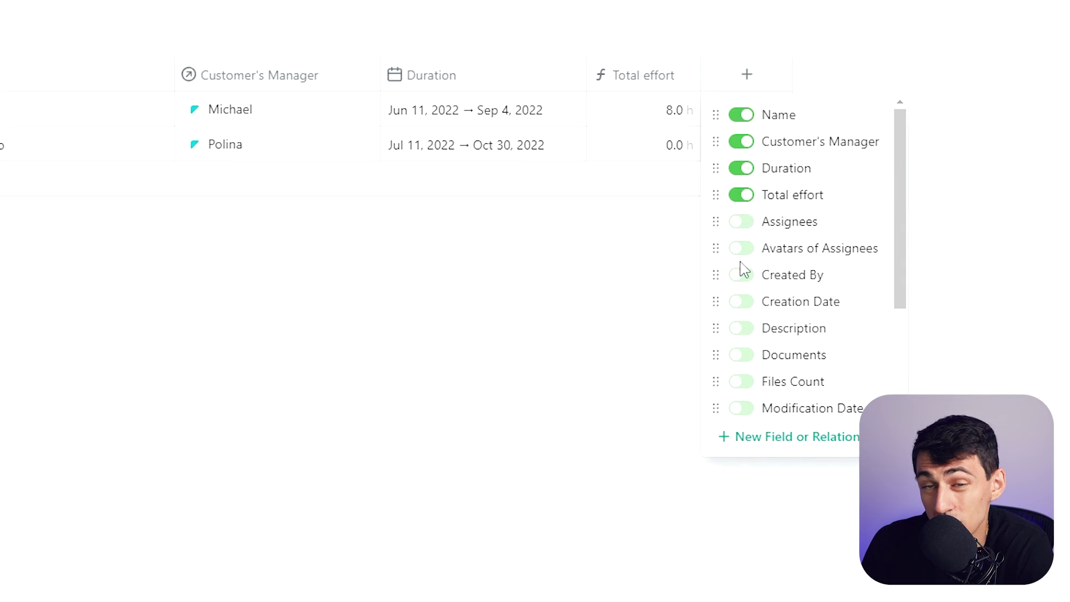
{"action": "left_click", "coordinate": [757, 463]}
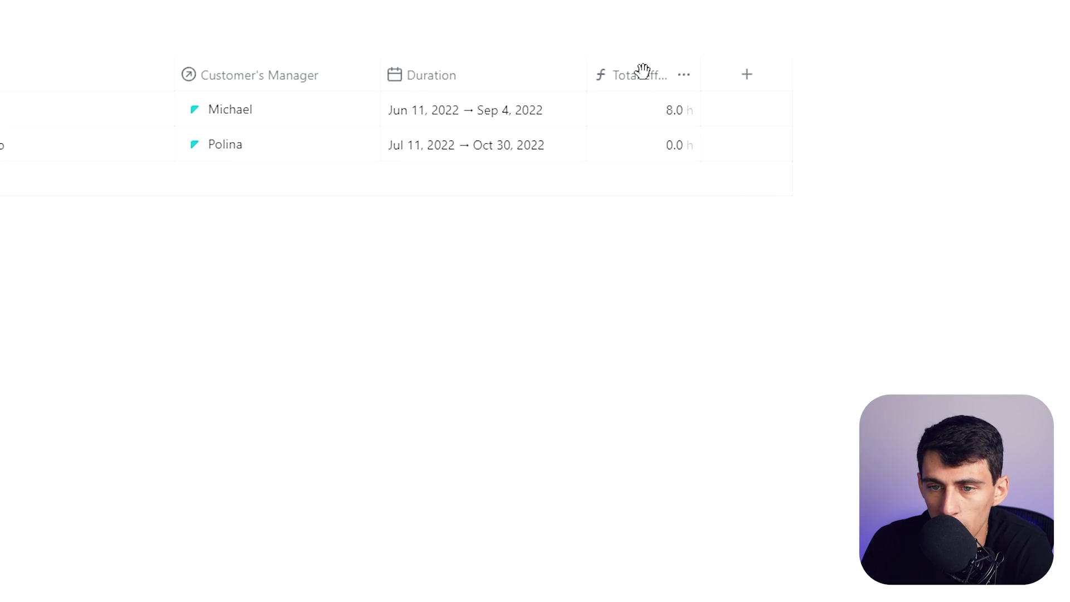
{"action": "left_click", "coordinate": [684, 75]}
{"action": "left_click", "coordinate": [691, 143]}
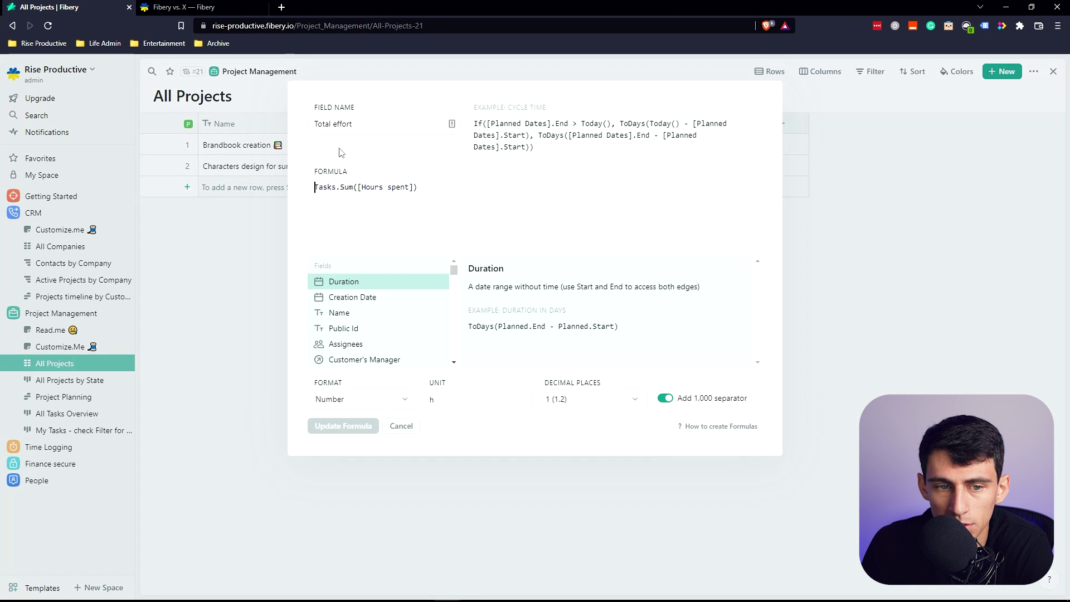
{"action": "scroll", "coordinate": [379, 331], "scroll_direction": "down", "scroll_amount": 5}
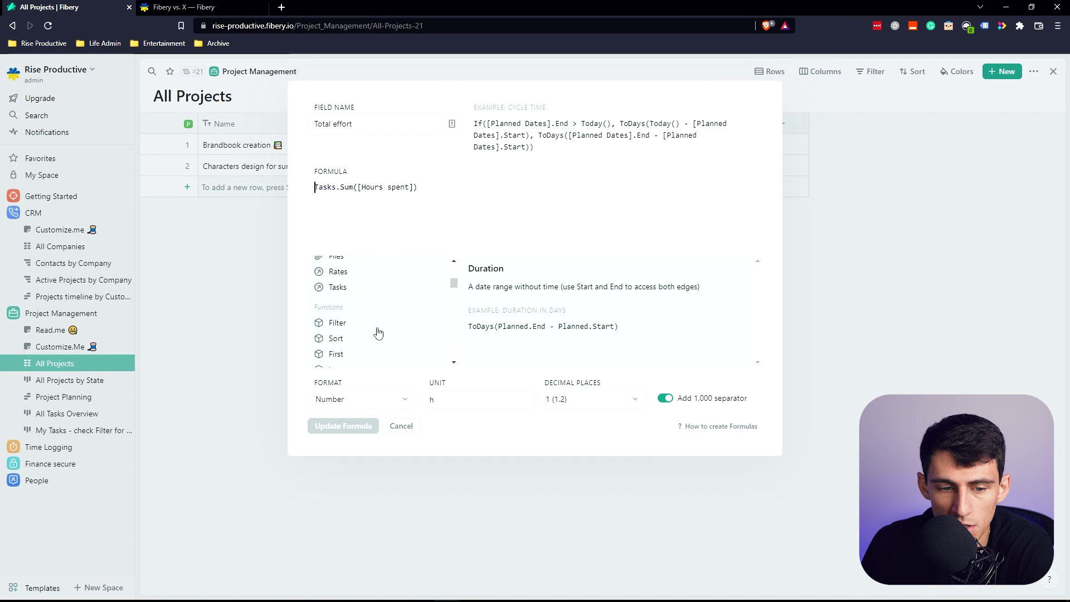
{"action": "scroll", "coordinate": [379, 331], "scroll_direction": "down", "scroll_amount": 5}
{"action": "scroll", "coordinate": [381, 333], "scroll_direction": "down", "scroll_amount": 5}
{"action": "scroll", "coordinate": [382, 334], "scroll_direction": "down", "scroll_amount": 5}
{"action": "scroll", "coordinate": [381, 334], "scroll_direction": "down", "scroll_amount": 5}
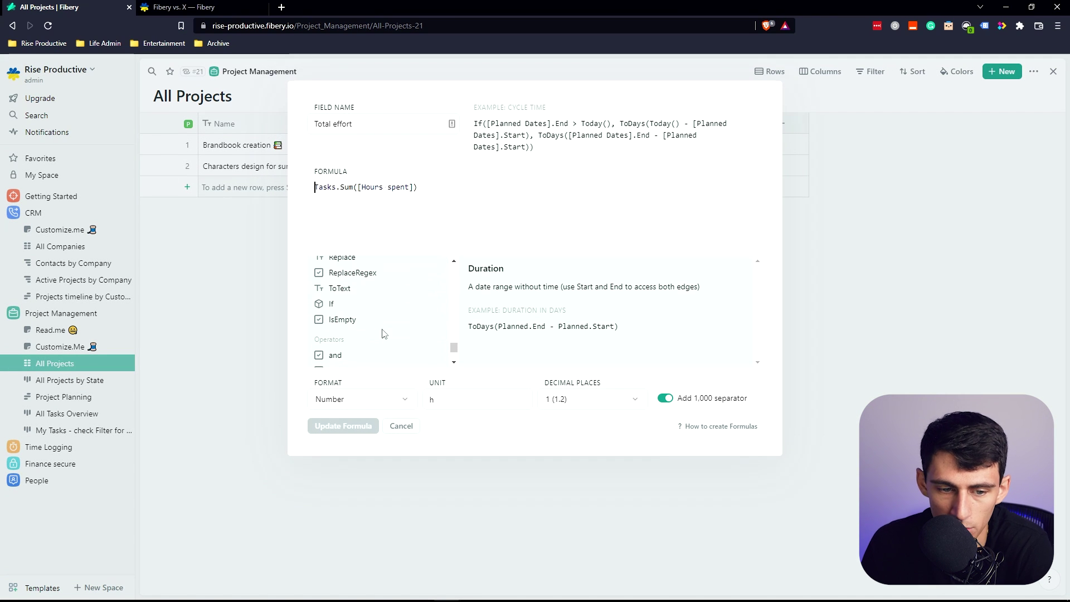
{"action": "scroll", "coordinate": [383, 332], "scroll_direction": "down", "scroll_amount": 5}
Step: Leave the formula unchanged and start a new field for All Projects
{"action": "key", "text": "Escape"}
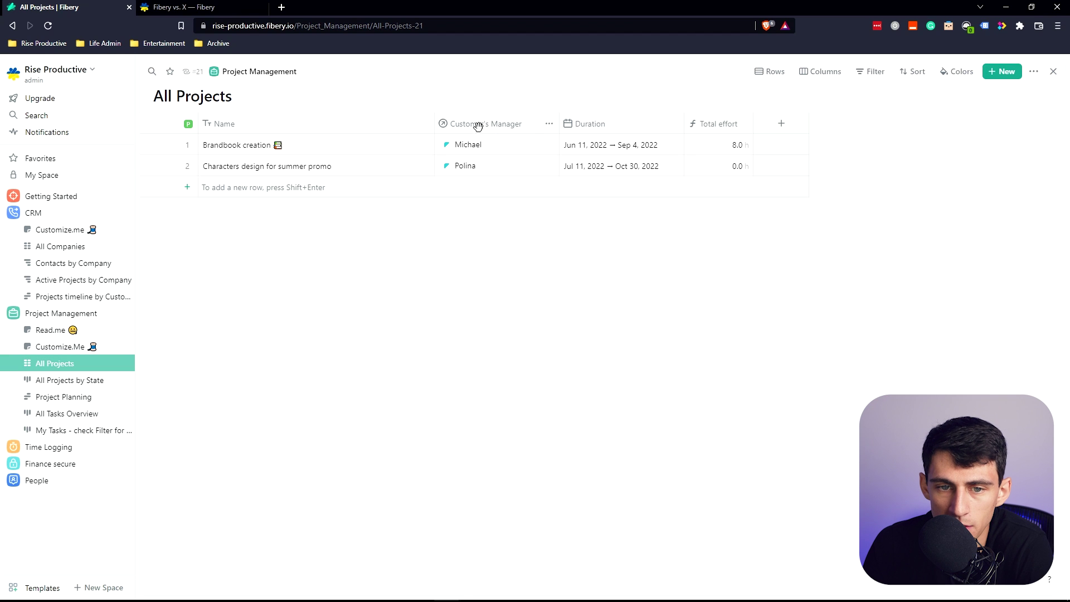
{"action": "left_click", "coordinate": [771, 122]}
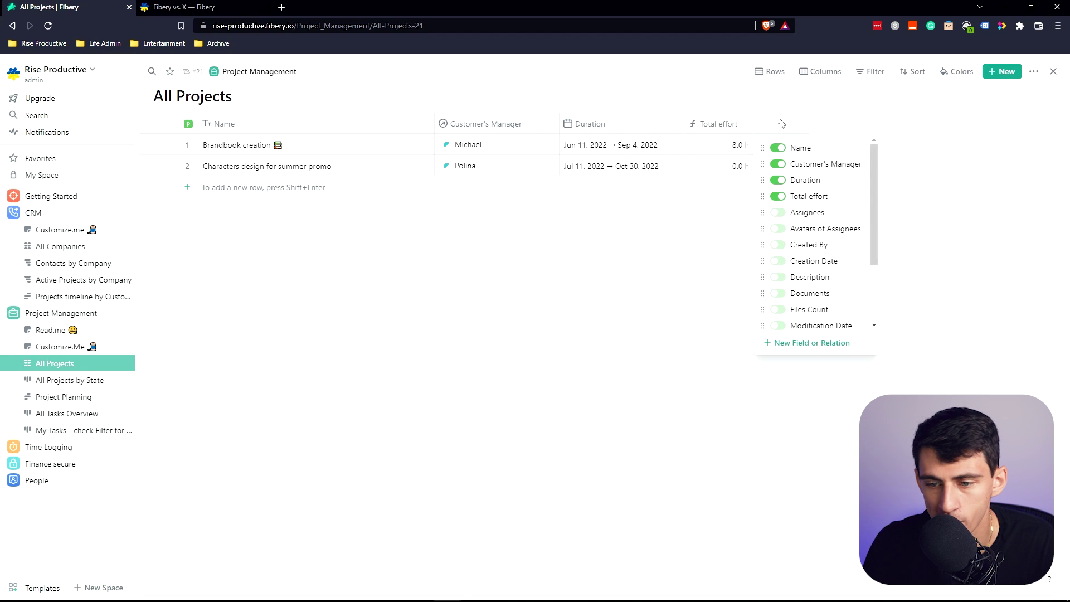
{"action": "left_click", "coordinate": [811, 343]}
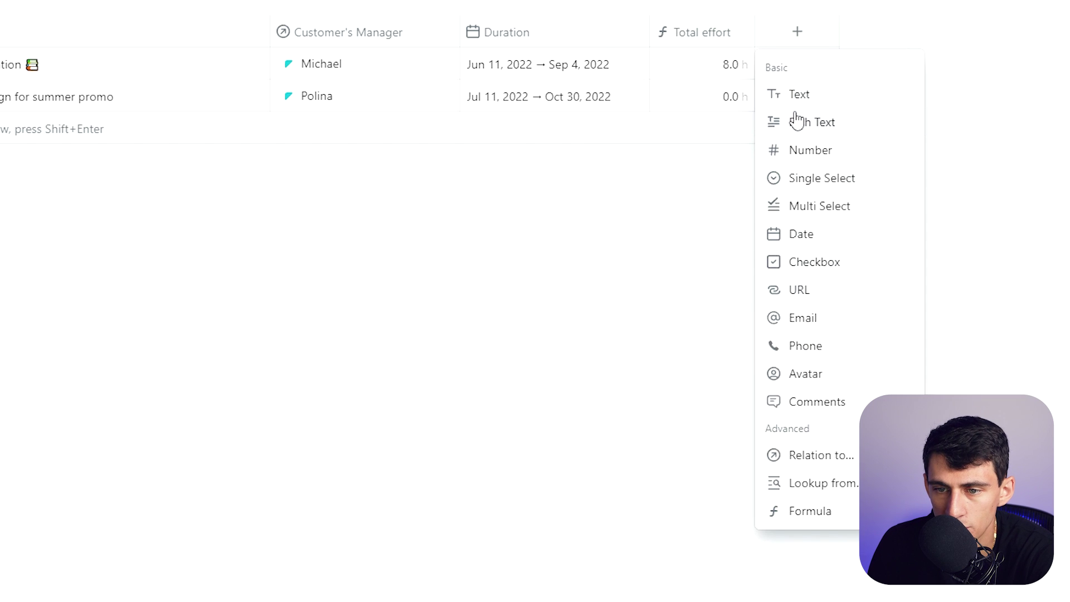
{"action": "mouse_move", "coordinate": [822, 482]}
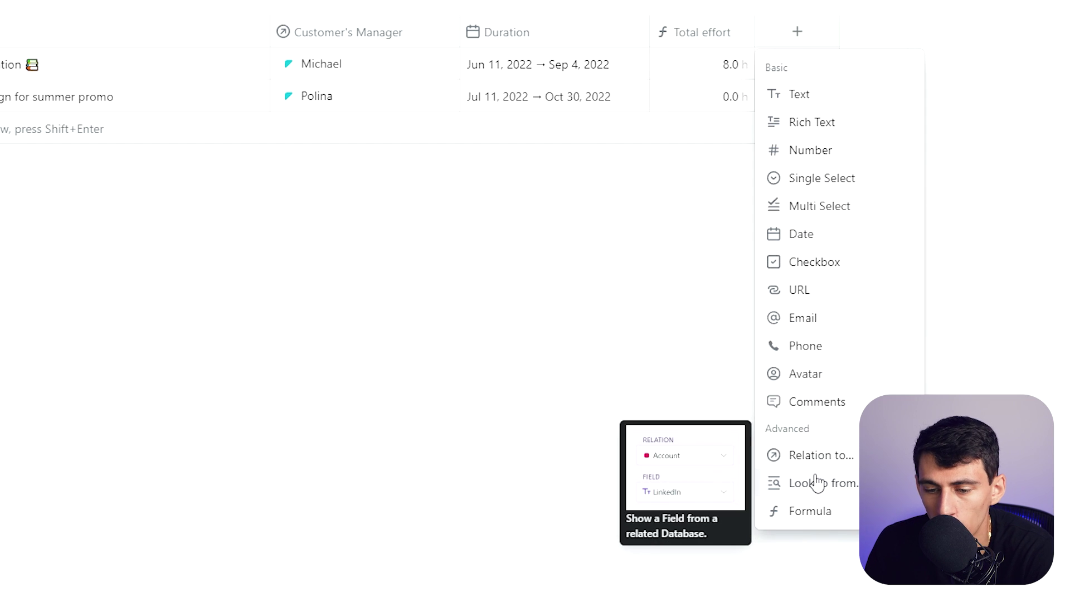
Step: Start a formula field named 'Contains Manager?' using Customer's Manager == true
{"action": "left_click", "coordinate": [810, 510]}
{"action": "type", "text": "Contai"}
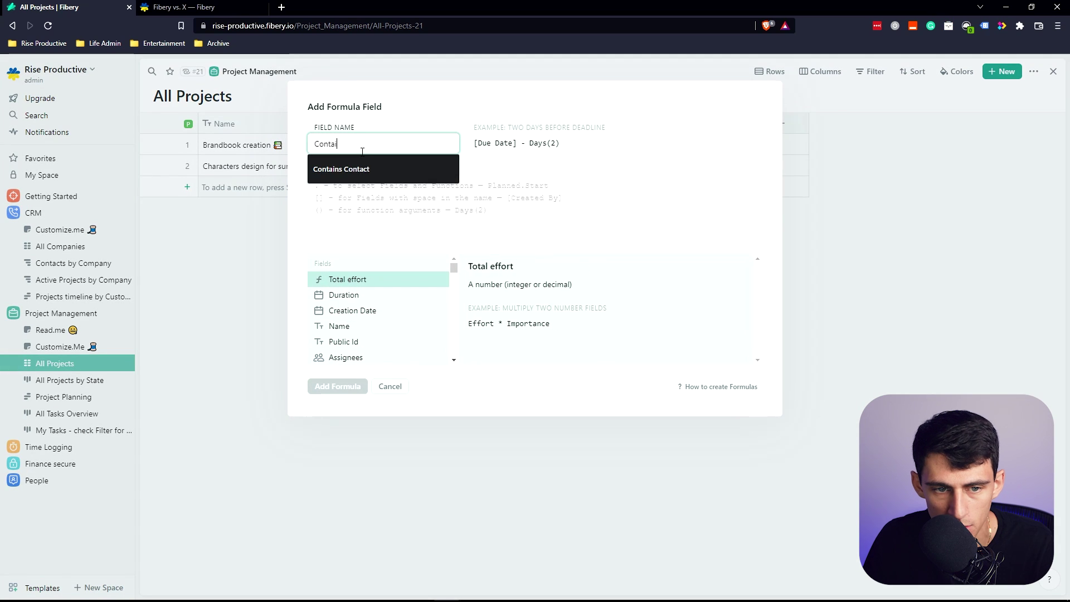
{"action": "type", "text": "ns Manager?"}
{"action": "key", "text": "Tab"}
{"action": "left_click", "coordinate": [422, 229]}
{"action": "type", "text": "[Customer's Manager"}
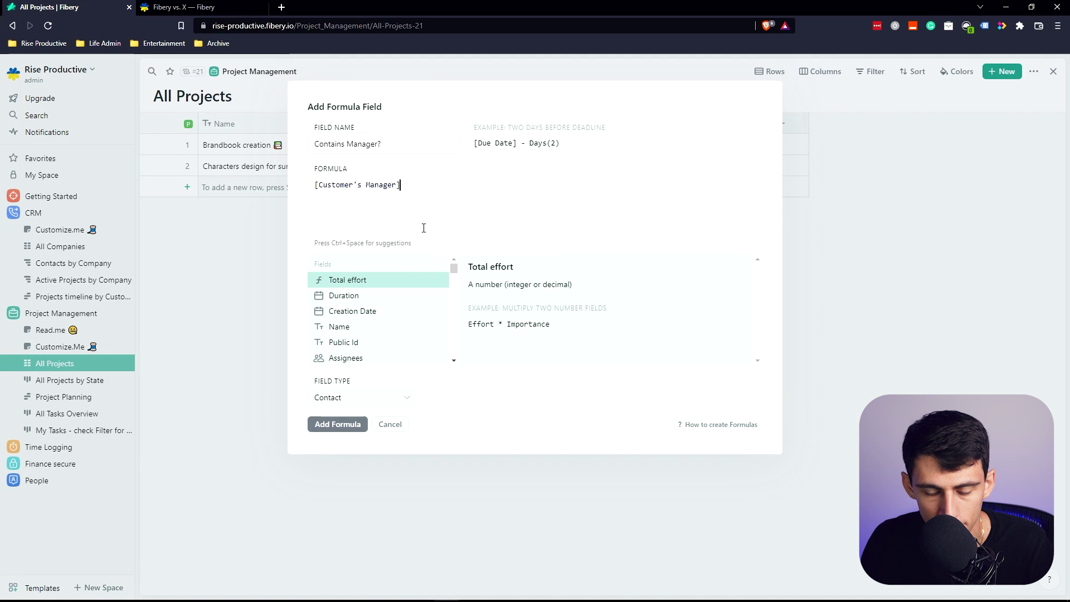
{"action": "type", "text": "== true"}
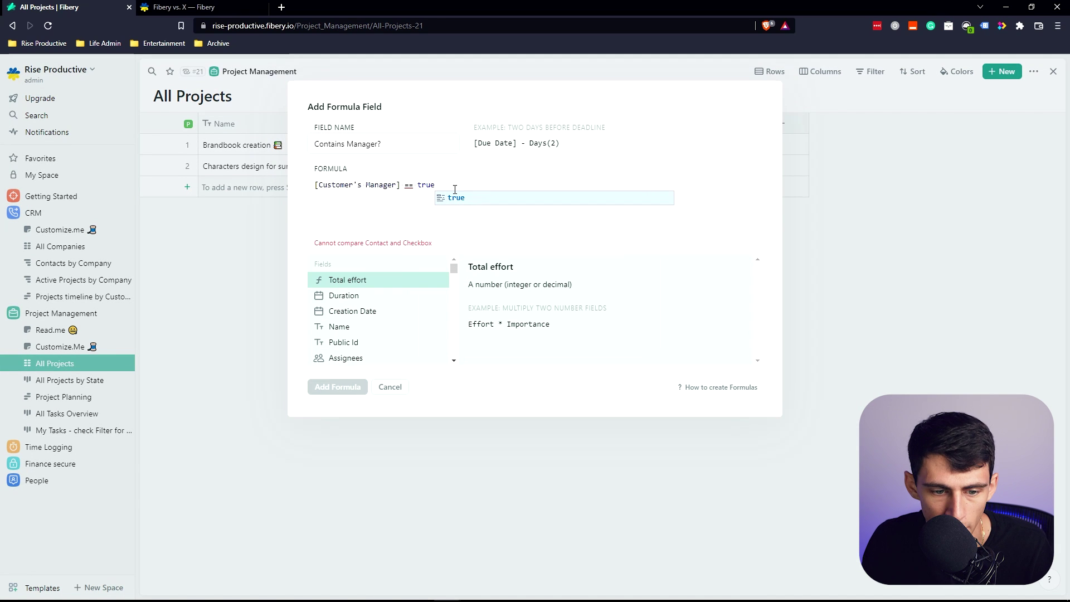
{"action": "scroll", "coordinate": [393, 319], "scroll_direction": "down", "scroll_amount": 2}
{"action": "scroll", "coordinate": [392, 319], "scroll_direction": "down", "scroll_amount": 2}
Step: Rewrite the formula as IsEmpty([Customer's Manager]) == false and save the field
{"action": "key", "text": "ctrl+a"}
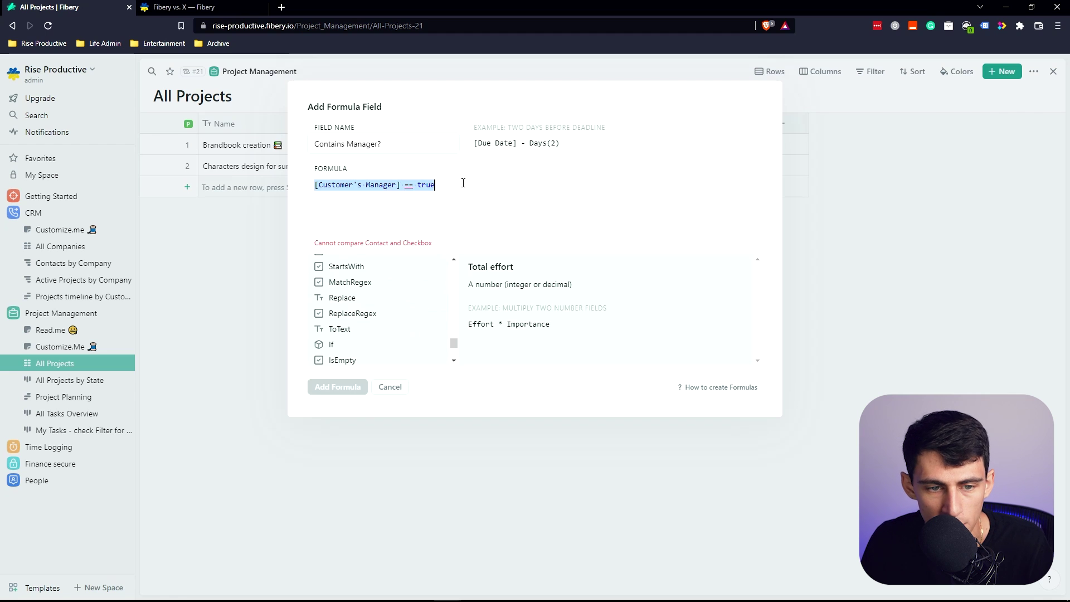
{"action": "key", "text": "BackSpace"}
{"action": "left_click", "coordinate": [343, 360]}
{"action": "type", "text": "cust"}
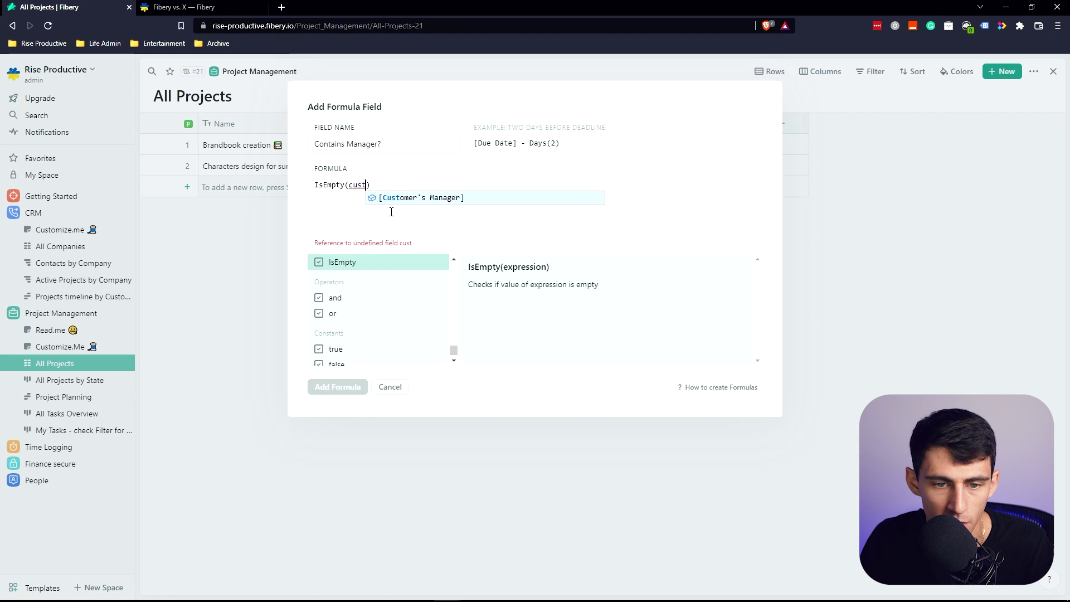
{"action": "left_click", "coordinate": [413, 199]}
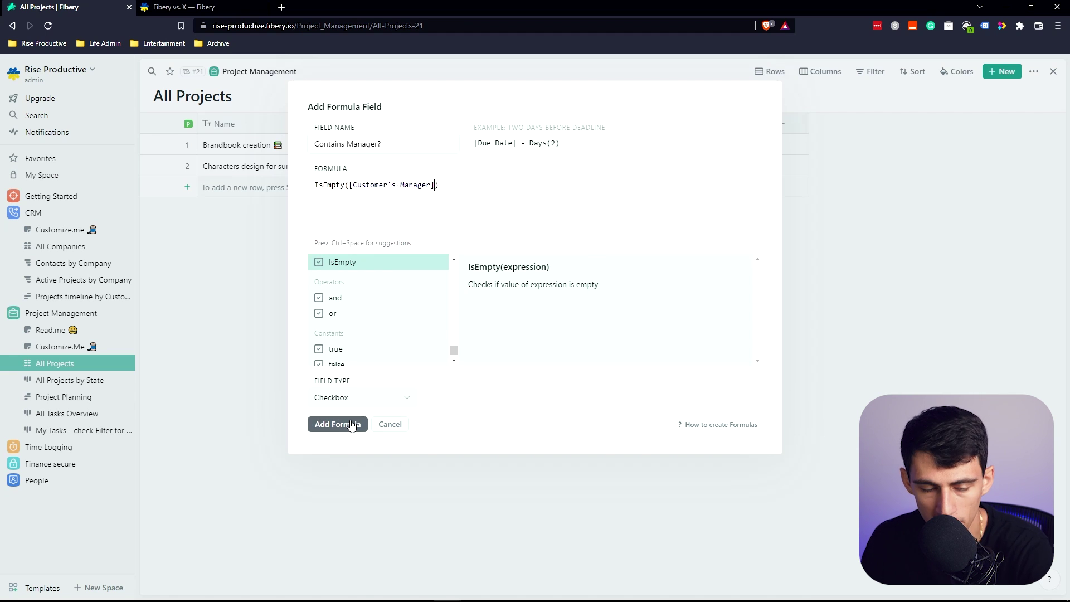
{"action": "type", "text": " == fa"}
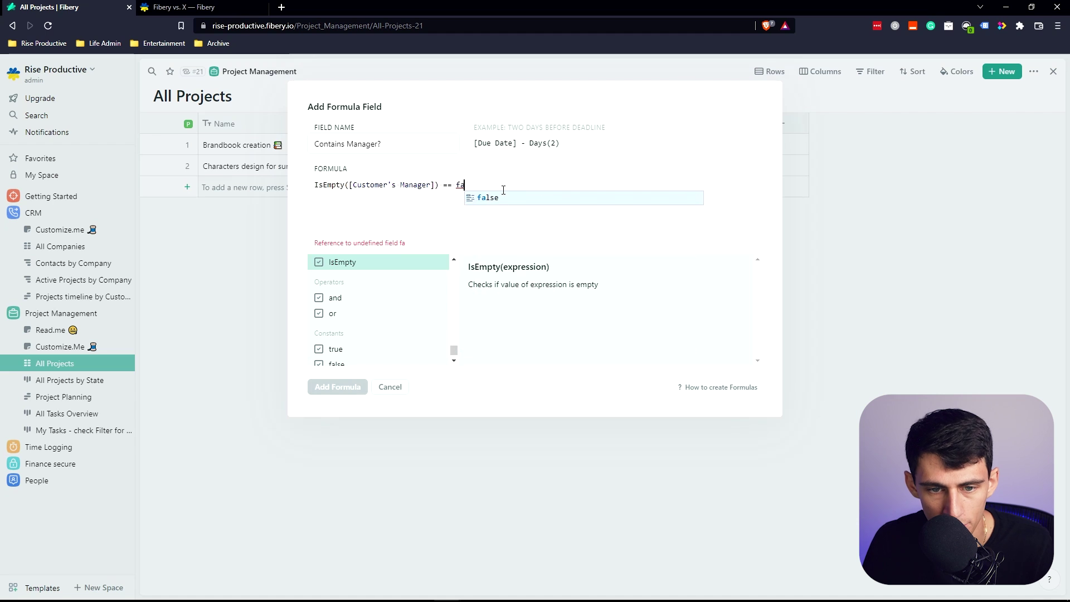
{"action": "type", "text": "lse"}
{"action": "left_click", "coordinate": [506, 200]}
{"action": "key", "text": "ctrl+Return"}
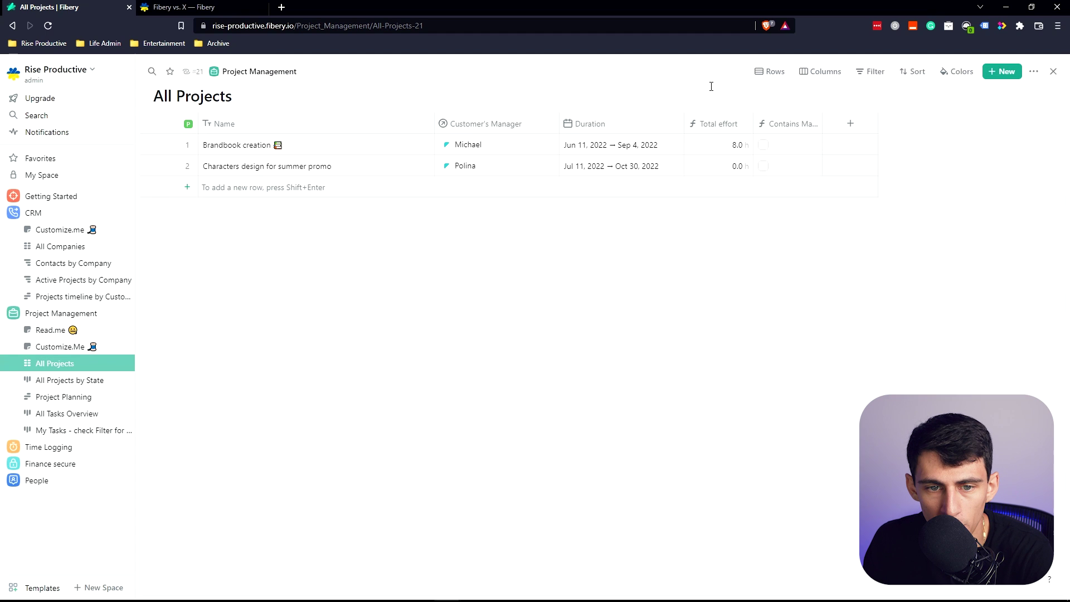
Step: Change the Contains Manager? formula's comparison to true
{"action": "left_click", "coordinate": [813, 125]}
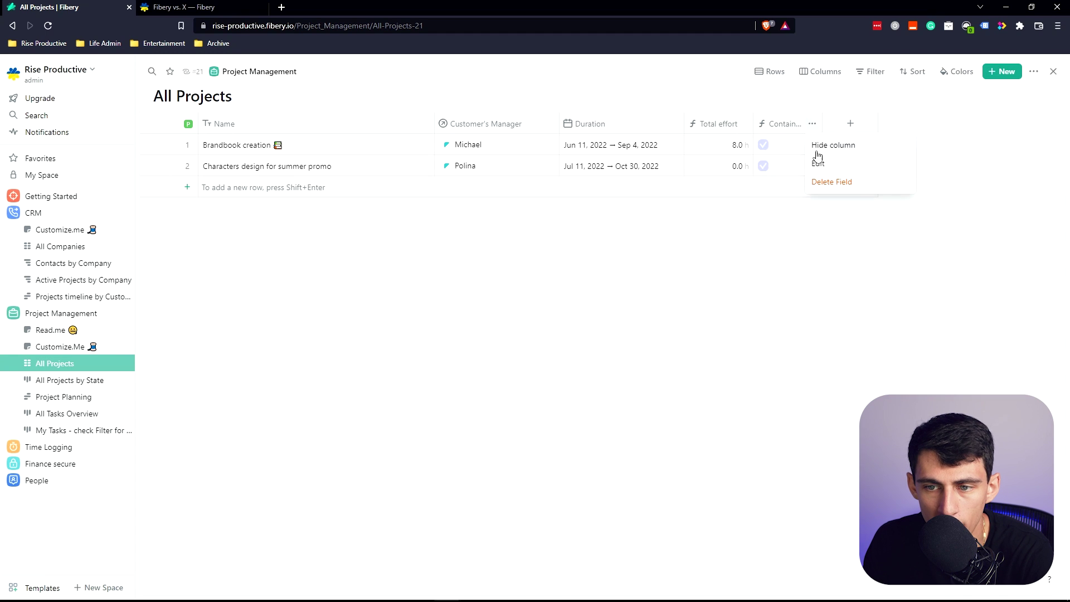
{"action": "left_click", "coordinate": [816, 159]}
{"action": "type", "text": "true"}
{"action": "key", "text": "ctrl+Return"}
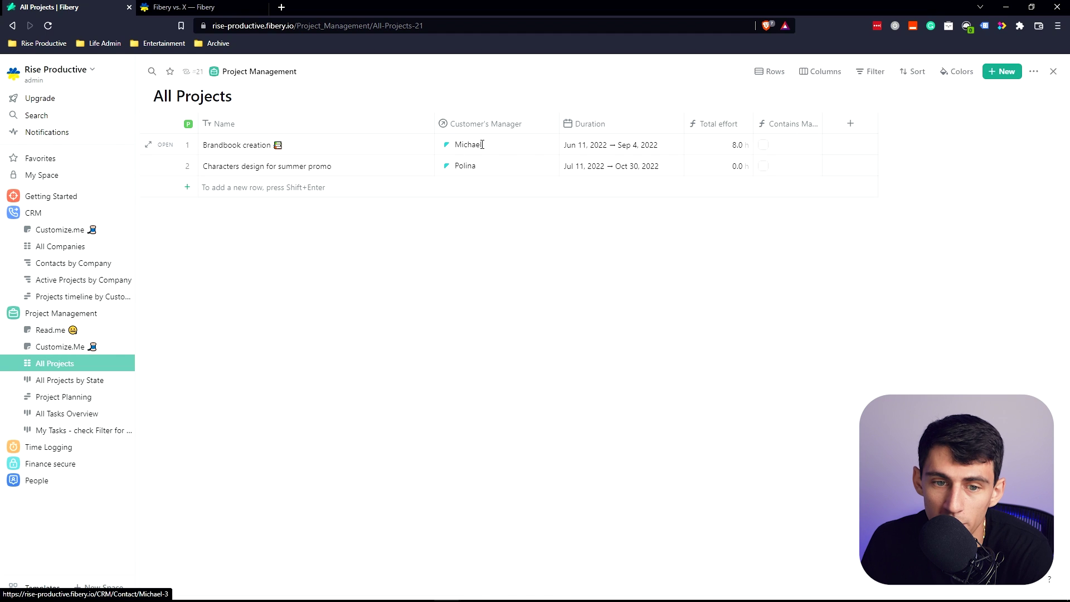
Step: Check Polina's manager cell, then add a blank third project row
{"action": "left_click", "coordinate": [481, 162]}
{"action": "right_click", "coordinate": [480, 163]}
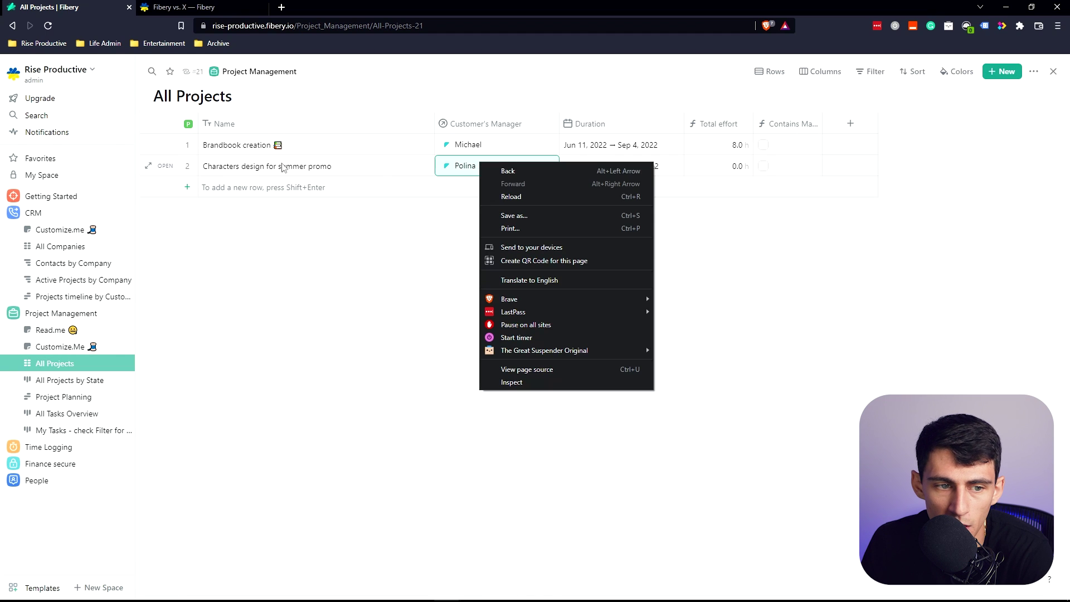
{"action": "left_click", "coordinate": [161, 167]}
{"action": "left_click", "coordinate": [1038, 77]}
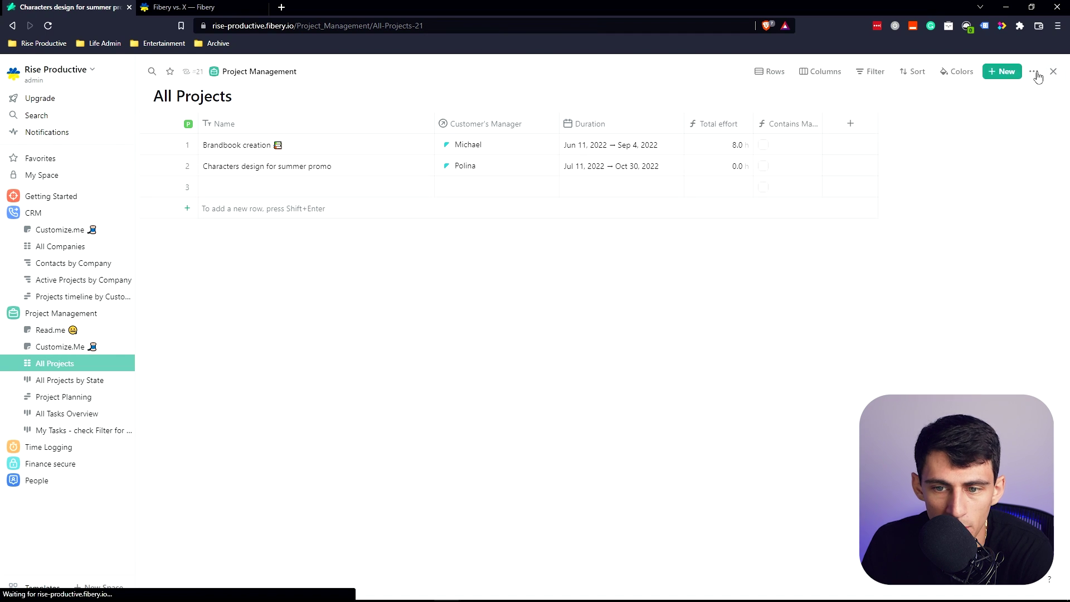
{"action": "left_click", "coordinate": [390, 190]}
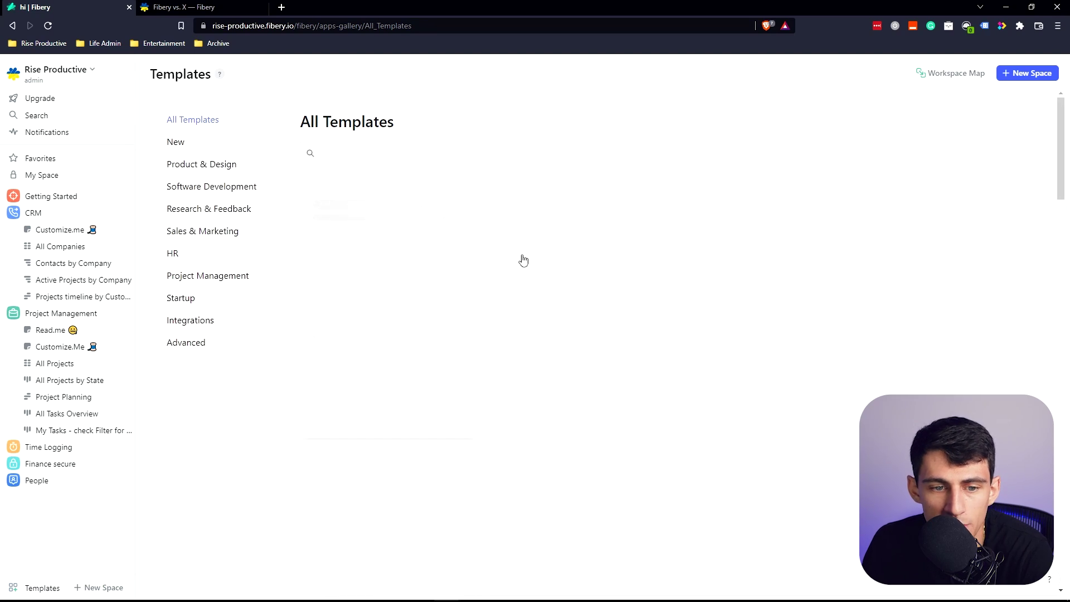
Step: Scroll through the template cards, then search for 'eso'
{"action": "scroll", "coordinate": [626, 318], "scroll_direction": "down", "scroll_amount": 2}
{"action": "scroll", "coordinate": [628, 322], "scroll_direction": "up", "scroll_amount": 2}
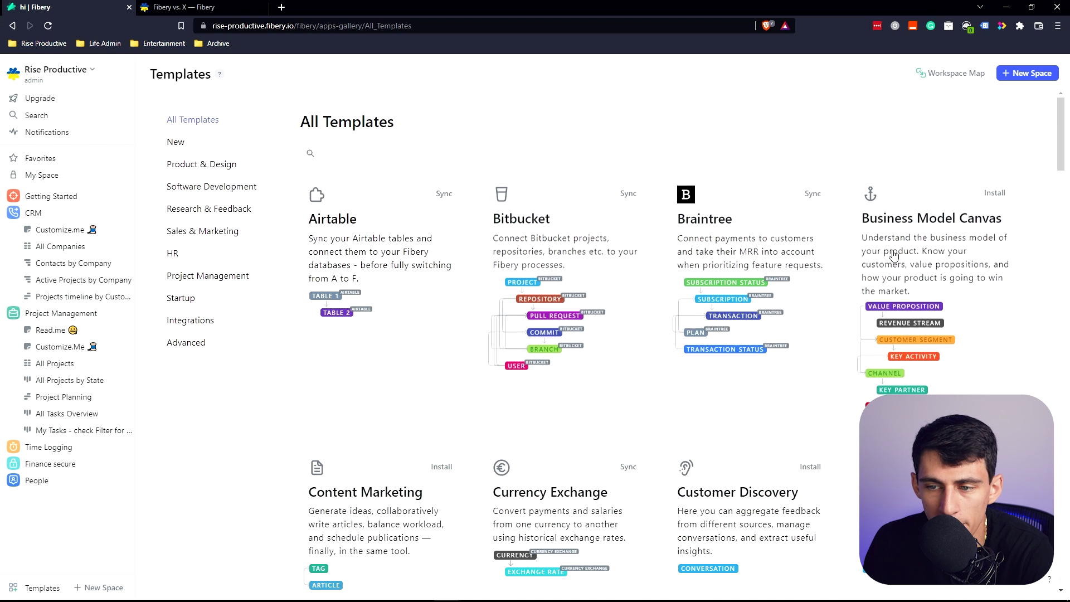
{"action": "type", "text": "reso"}
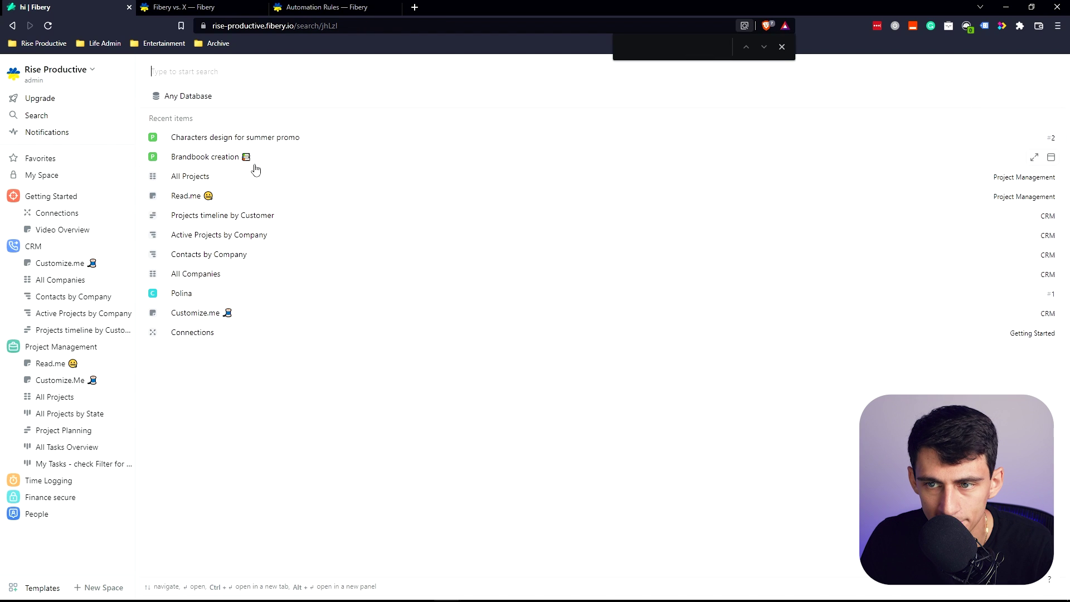
Step: Search the workspace for 'rules', then for 'project', and open the All Projects table
{"action": "left_click", "coordinate": [782, 47]}
{"action": "left_click", "coordinate": [235, 73]}
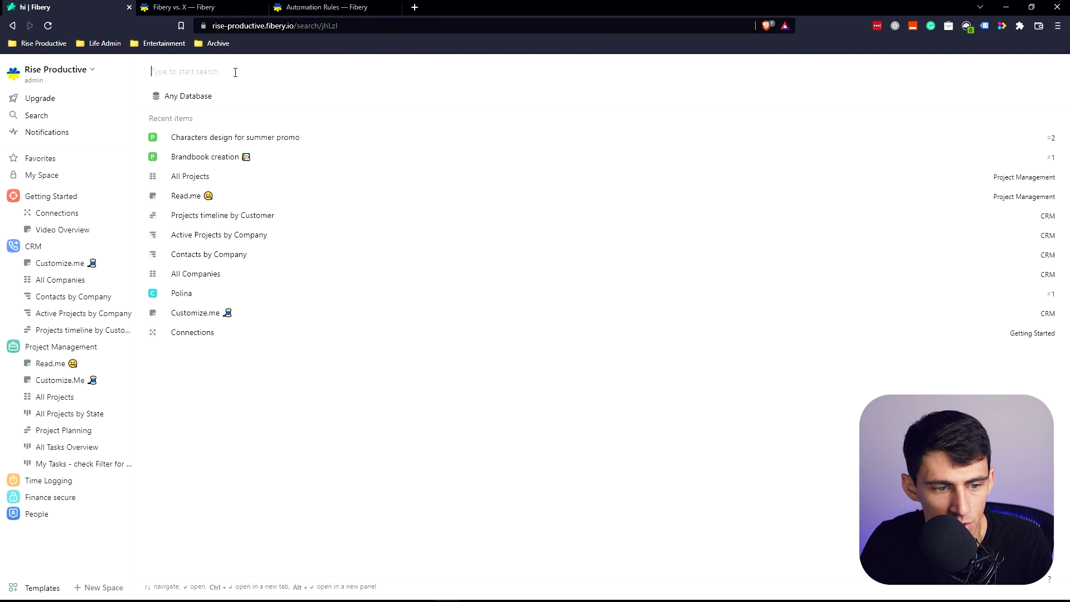
{"action": "type", "text": "rules"}
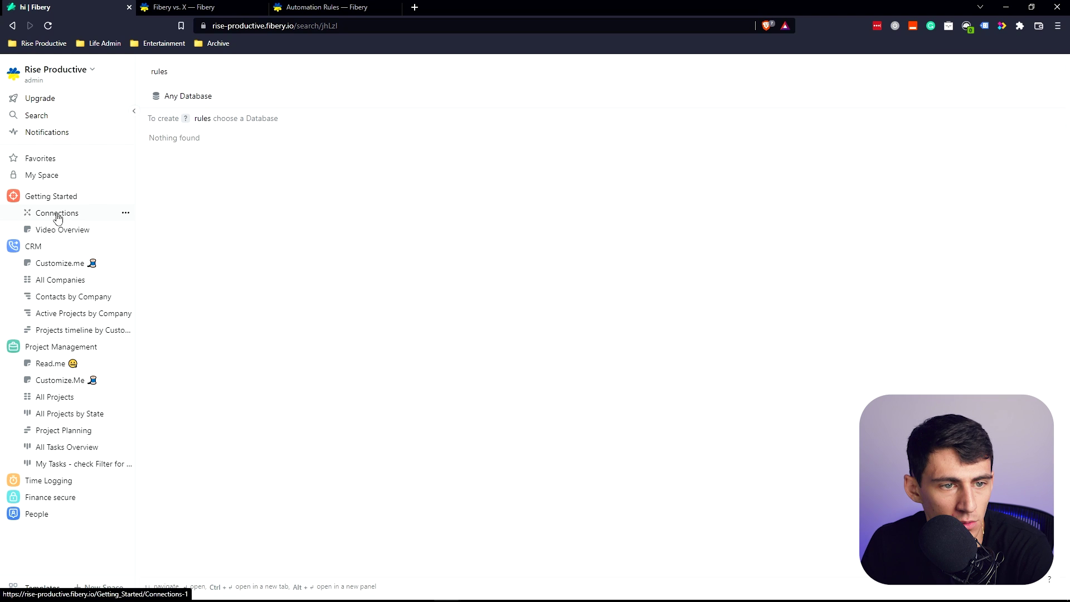
{"action": "double_click", "coordinate": [197, 73]}
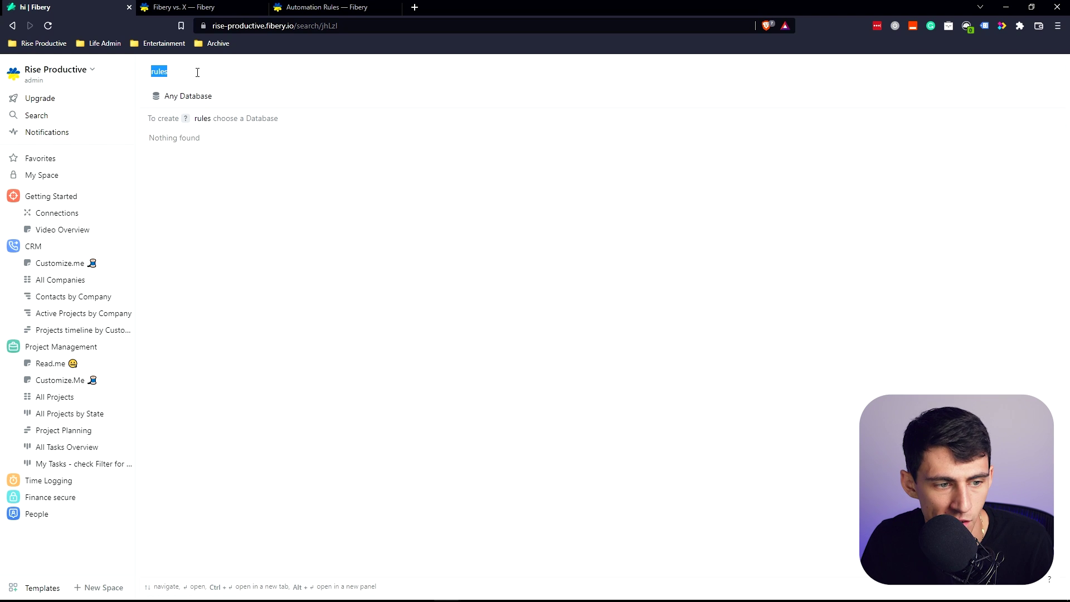
{"action": "type", "text": "project"}
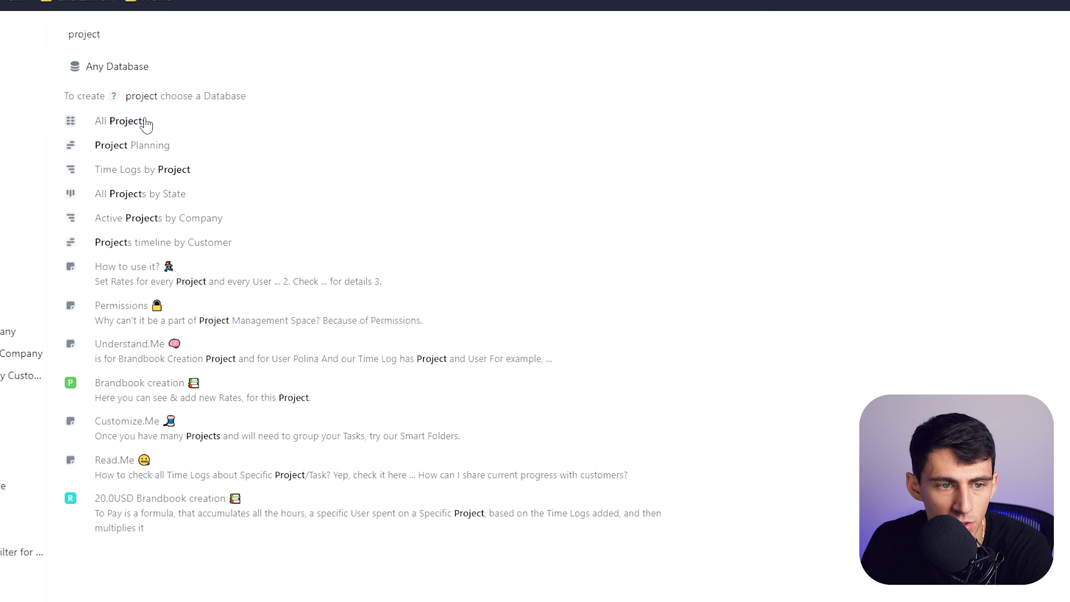
{"action": "left_click", "coordinate": [128, 121]}
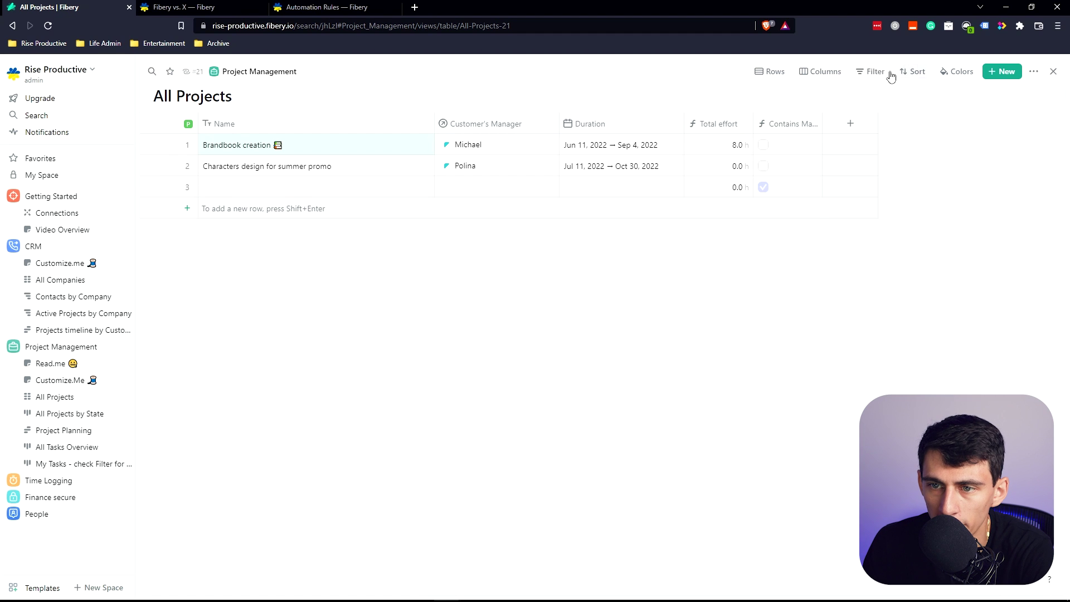
Step: Add a blank project row, then select the third row and choose Convert To
{"action": "key", "text": "shift+Return"}
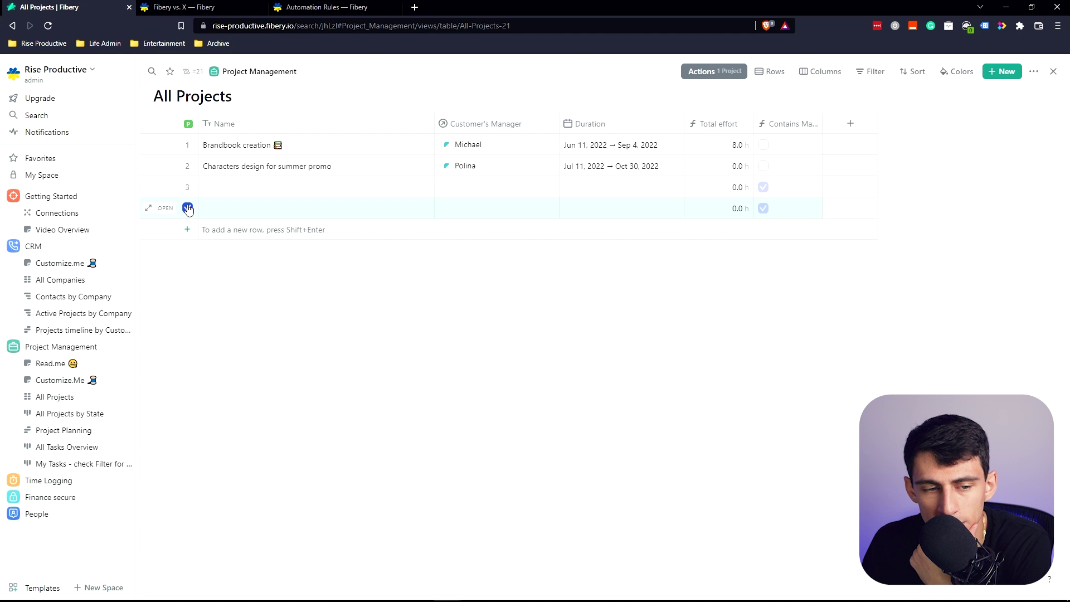
{"action": "left_click", "coordinate": [701, 71]}
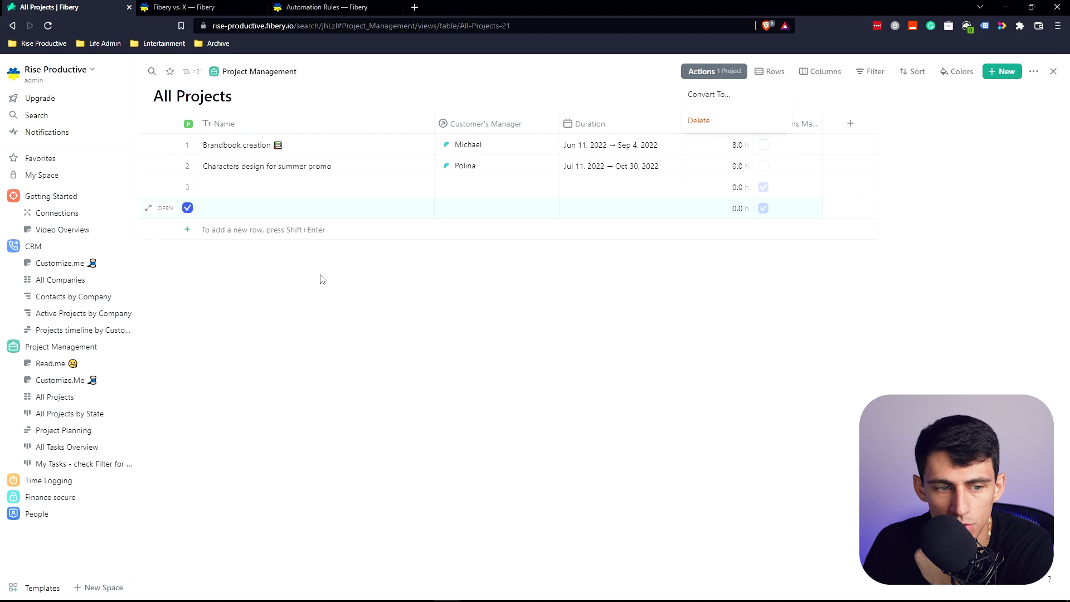
{"action": "left_click", "coordinate": [187, 208]}
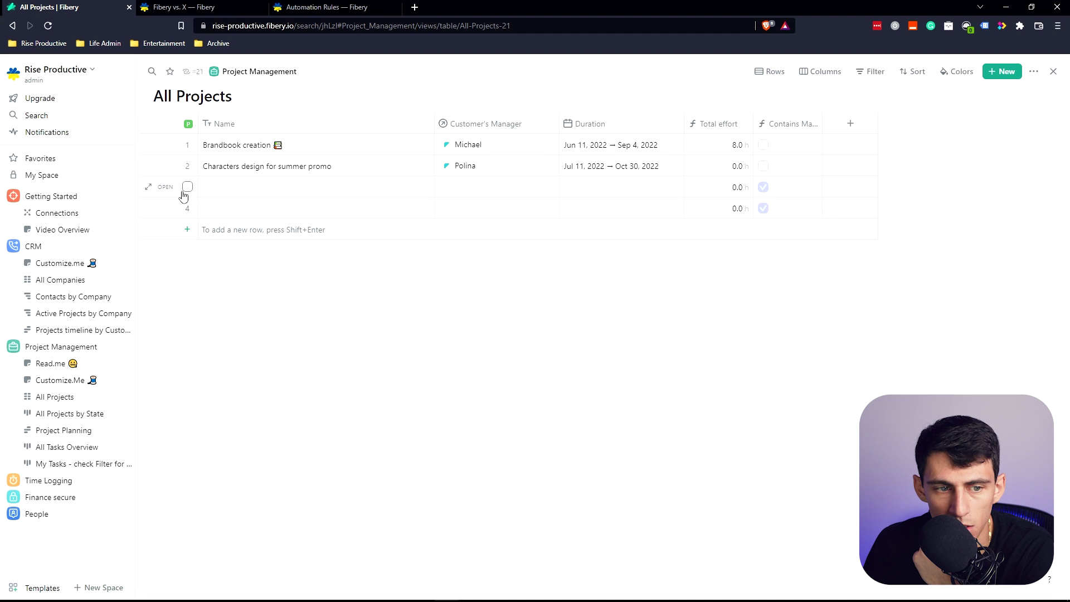
{"action": "left_click", "coordinate": [188, 187]}
{"action": "left_click", "coordinate": [706, 71]}
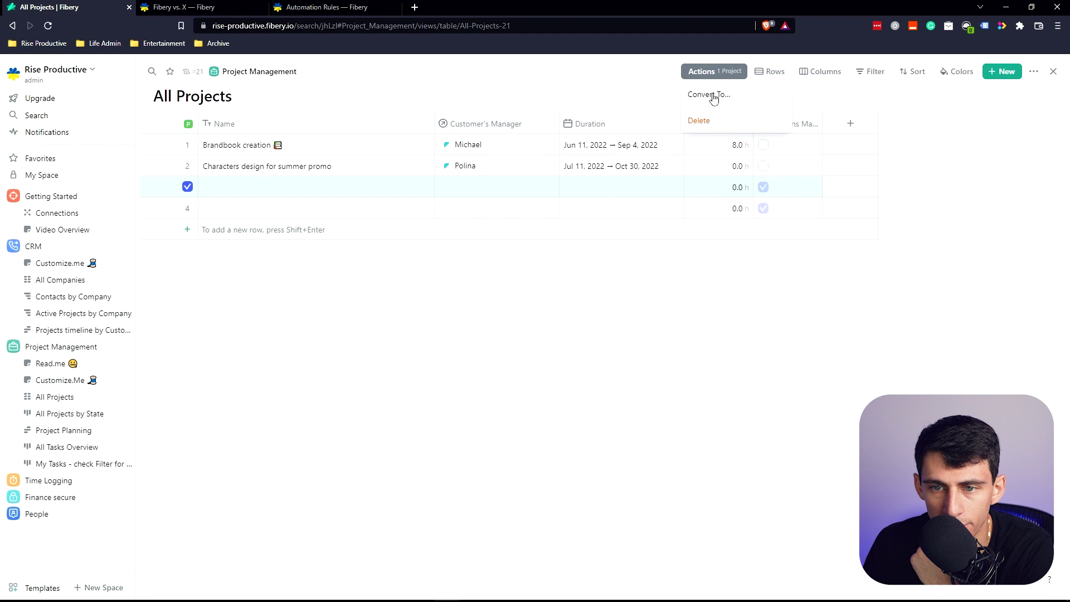
{"action": "left_click", "coordinate": [714, 96]}
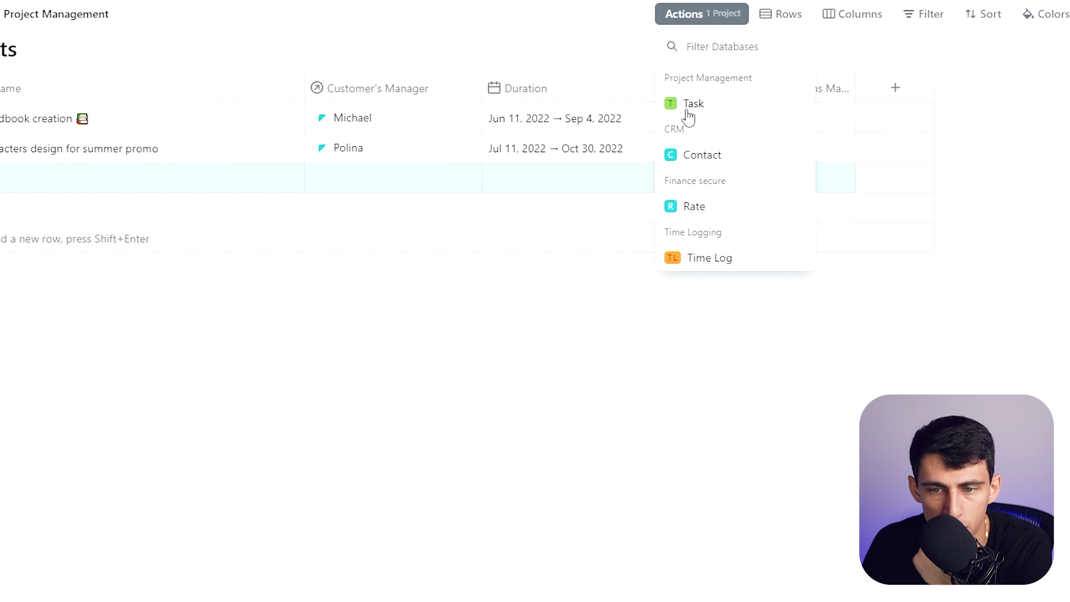
Step: Convert the 'example task' project row into a Task and confirm
{"action": "left_click", "coordinate": [709, 73]}
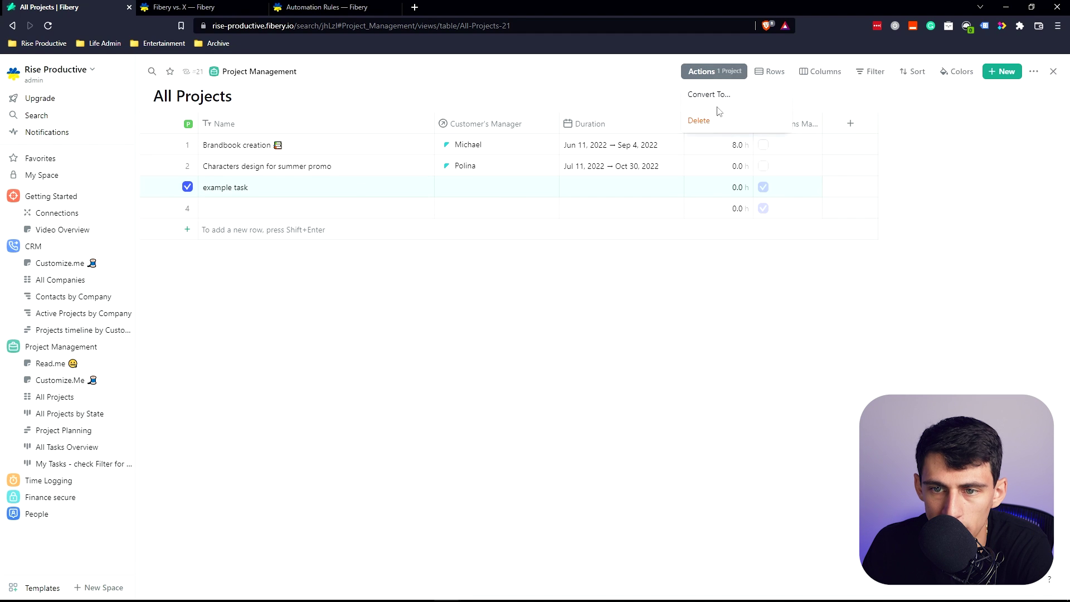
{"action": "left_click", "coordinate": [719, 95]}
{"action": "left_click", "coordinate": [724, 139]}
{"action": "left_click", "coordinate": [427, 229]}
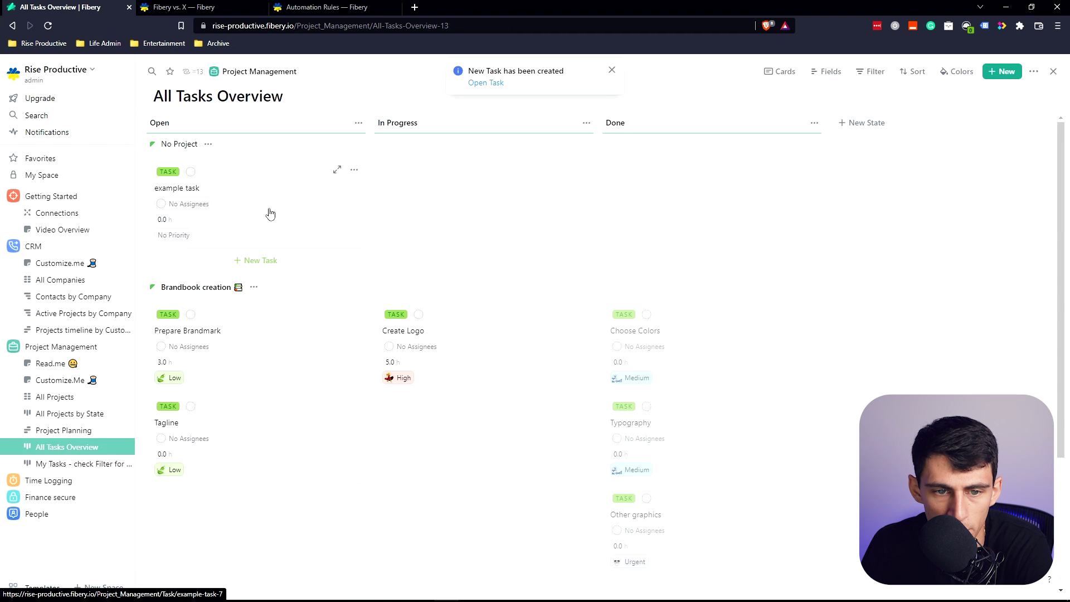
{"action": "left_click", "coordinate": [66, 246]}
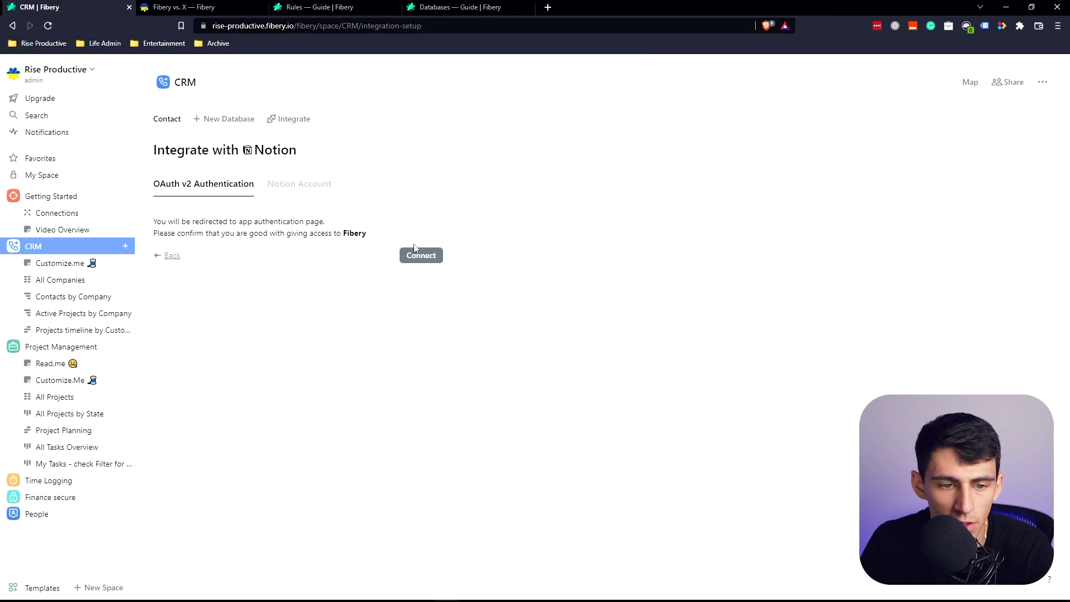
Step: Compare Notion token and OAuth authentication, then start a new Contact automation rule
{"action": "left_click", "coordinate": [299, 185]}
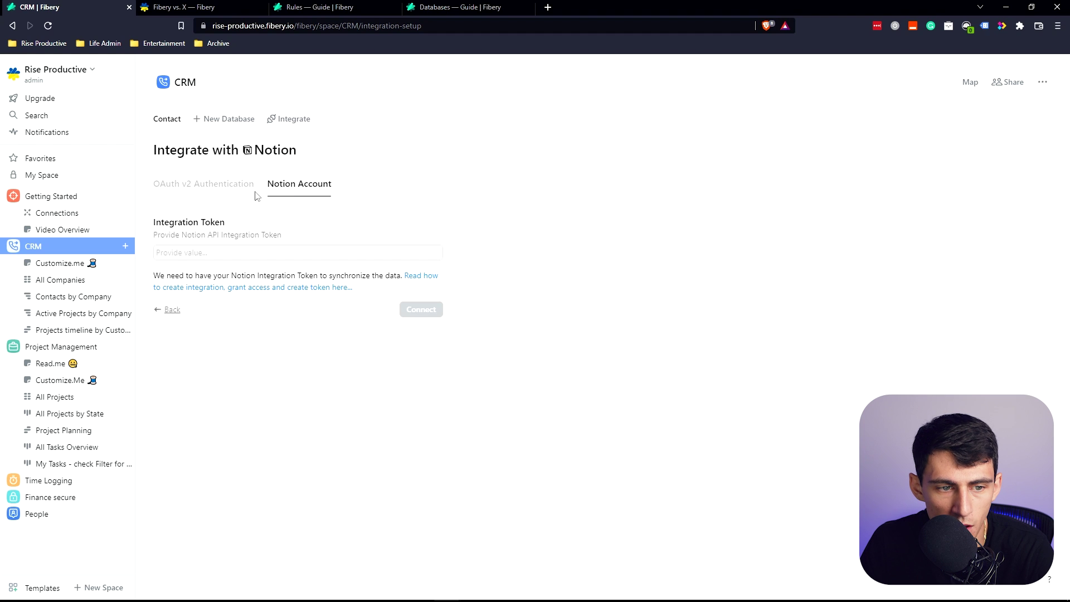
{"action": "left_click", "coordinate": [250, 189]}
{"action": "left_click", "coordinate": [180, 127]}
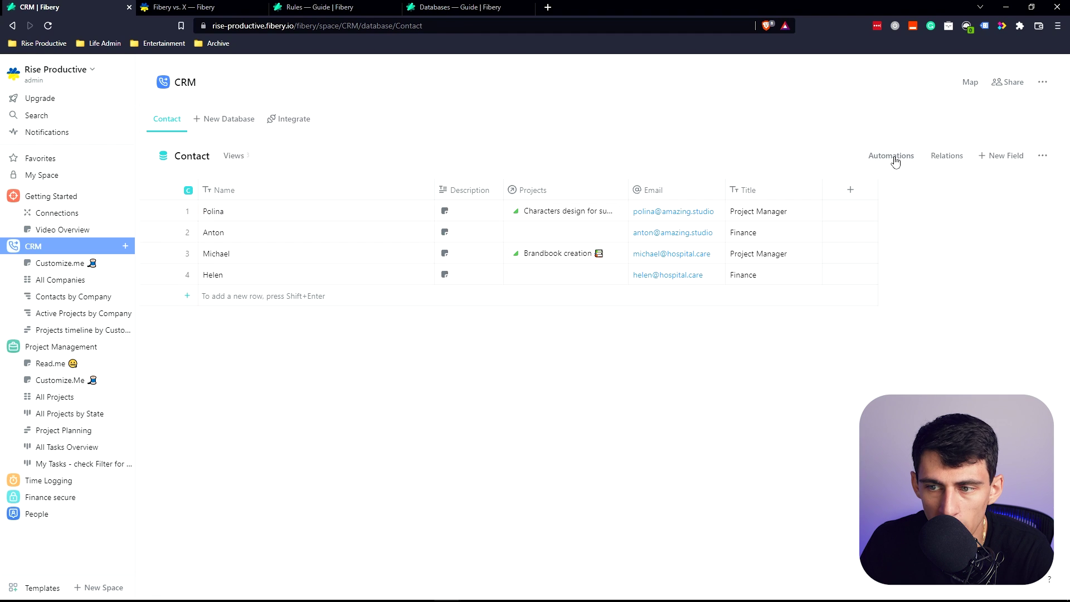
{"action": "left_click", "coordinate": [892, 158]}
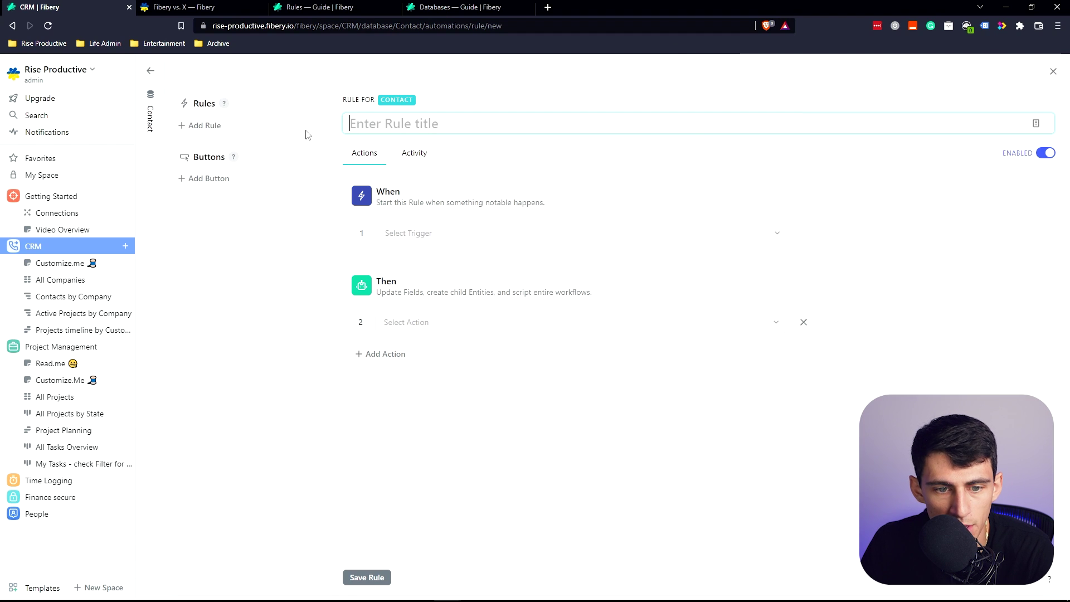
Step: Start a Project rule triggered on Project Created with a Create action setting Tasks
{"action": "left_click", "coordinate": [56, 348]}
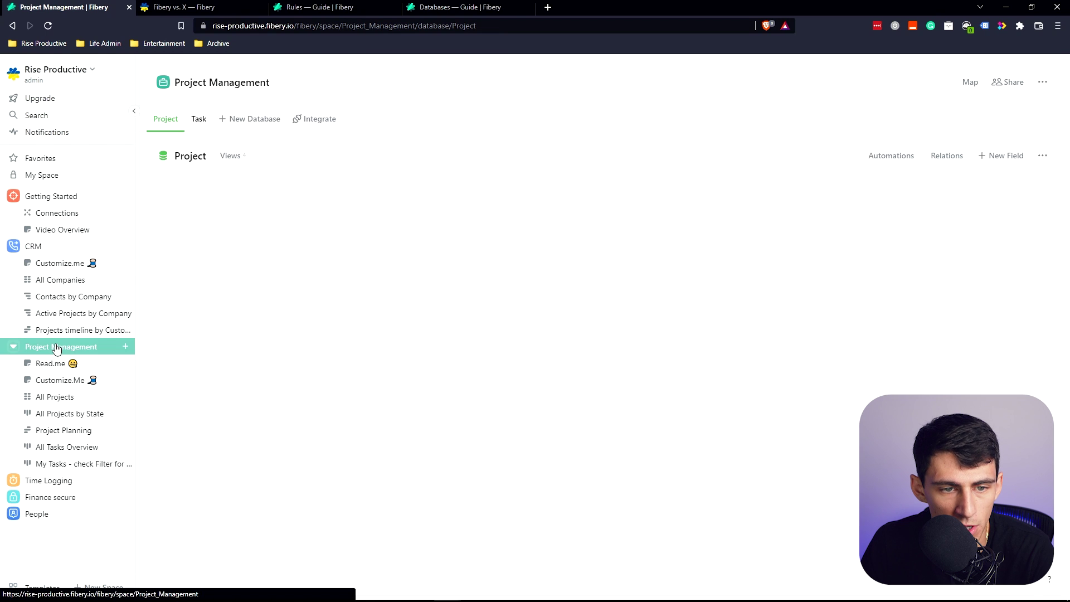
{"action": "left_click", "coordinate": [899, 156]}
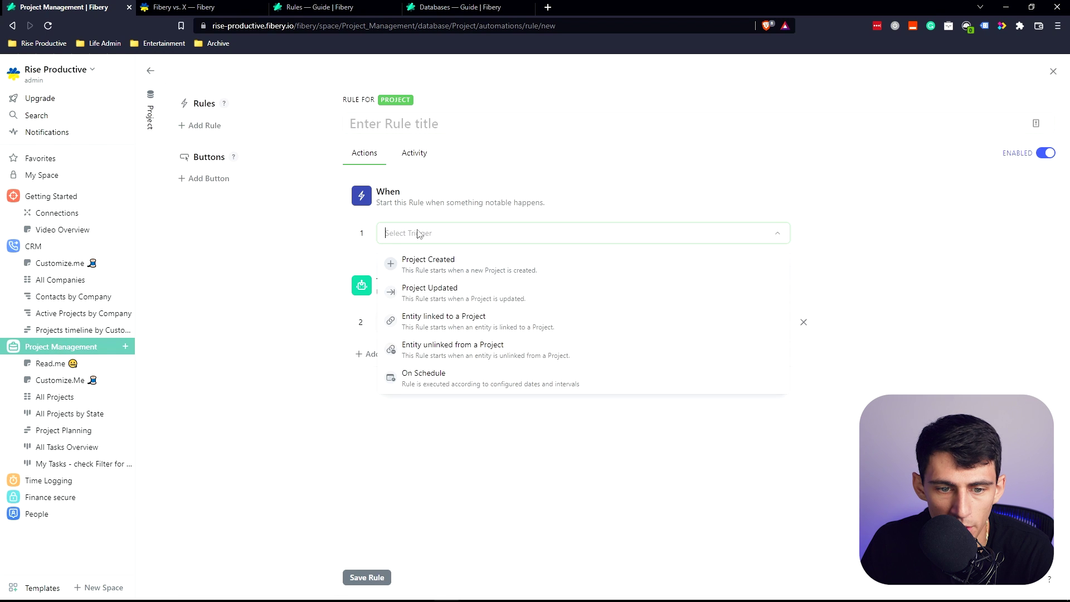
{"action": "left_click", "coordinate": [435, 264]}
{"action": "left_click", "coordinate": [425, 401]}
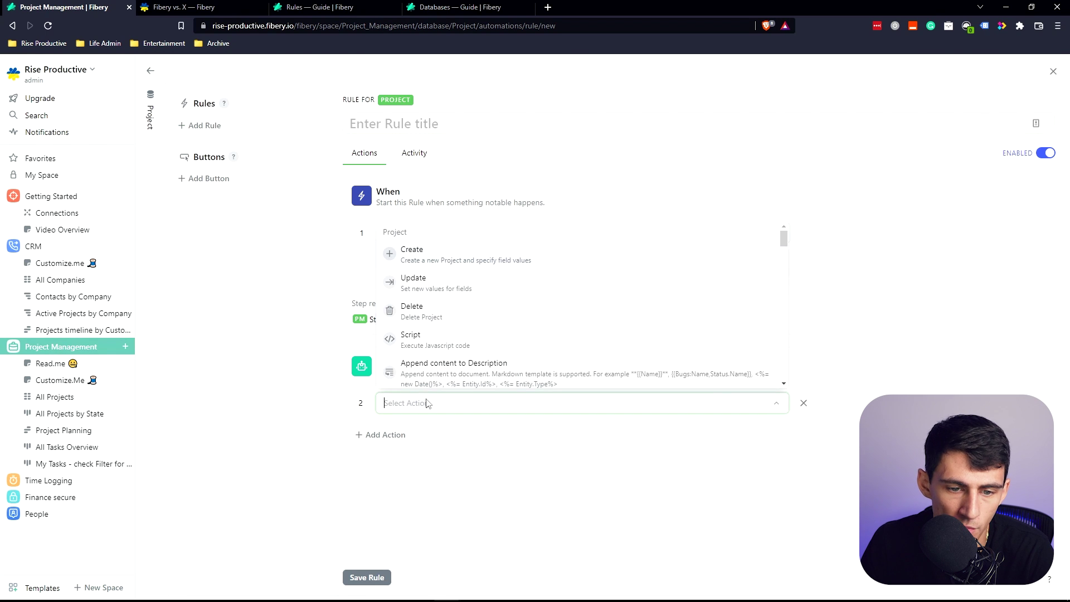
{"action": "left_click", "coordinate": [457, 252]}
{"action": "left_click", "coordinate": [440, 454]}
{"action": "scroll", "coordinate": [425, 552], "scroll_direction": "down", "scroll_amount": 3}
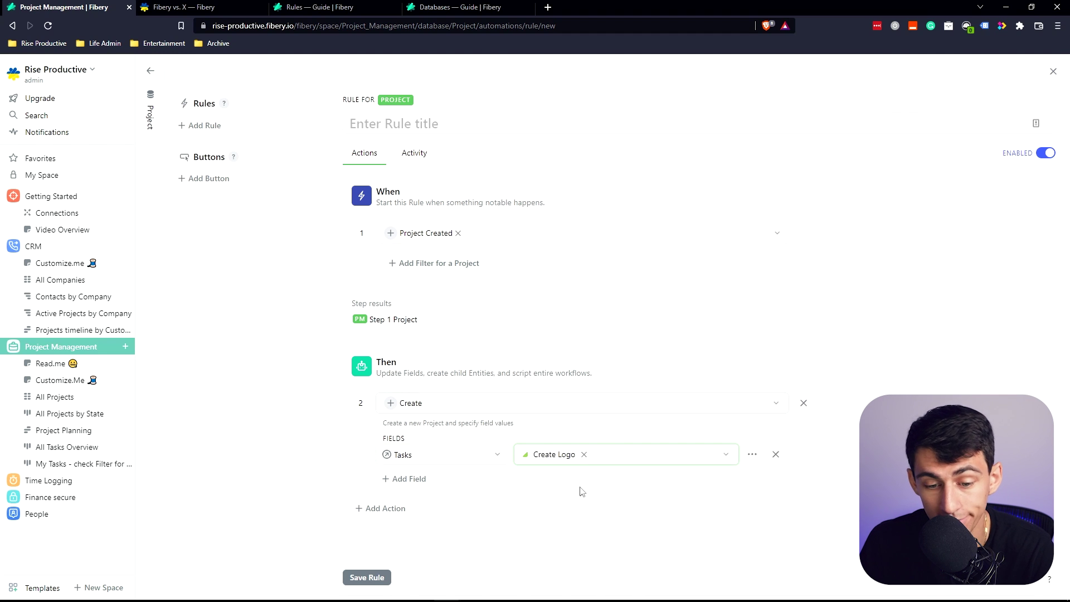
Step: Name the rule 'New Creative Project', add a Tasks field linking Prepare Brandmark, and save the rule
{"action": "left_click", "coordinate": [460, 124]}
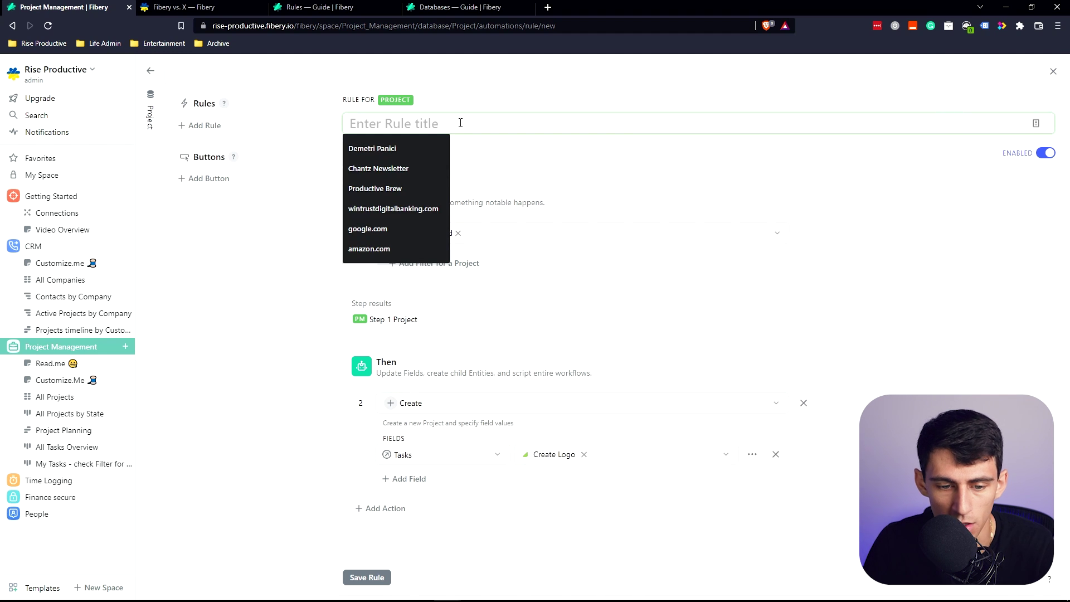
{"action": "type", "text": "New Creative Project"}
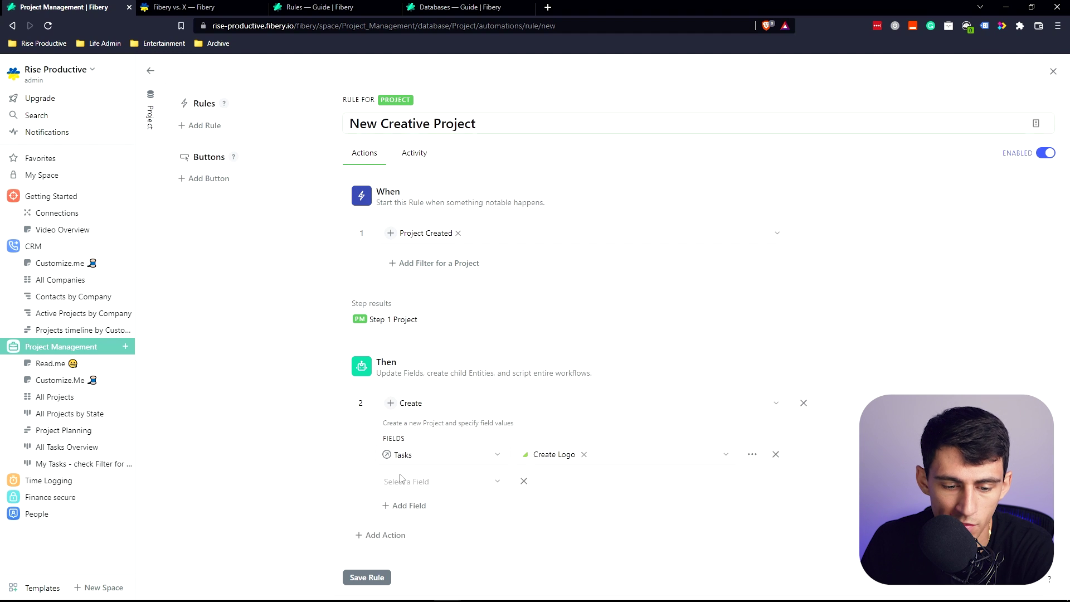
{"action": "left_click", "coordinate": [401, 479]}
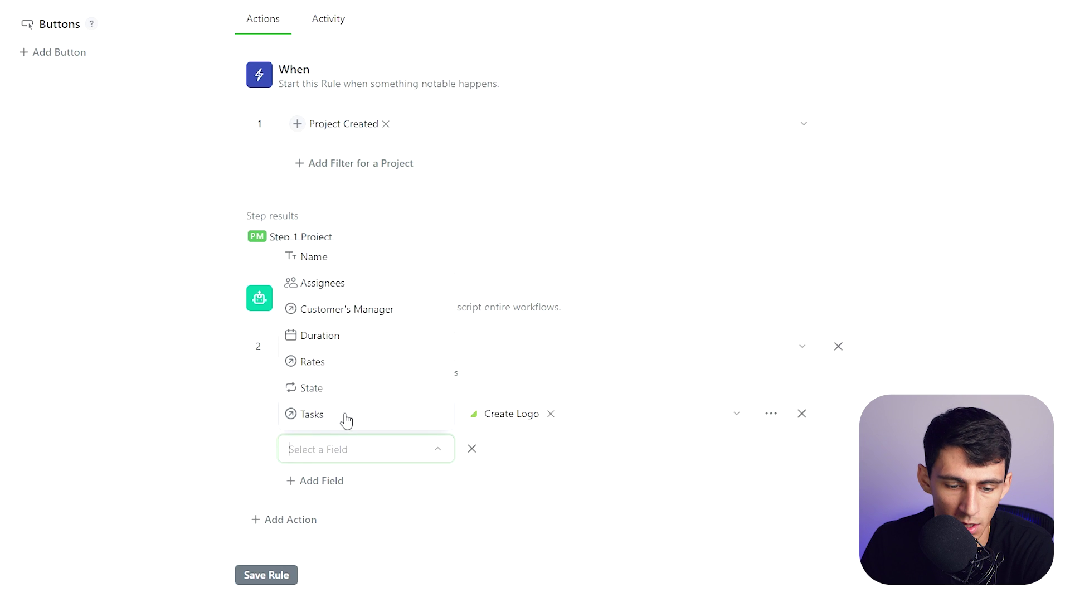
{"action": "left_click", "coordinate": [334, 412]}
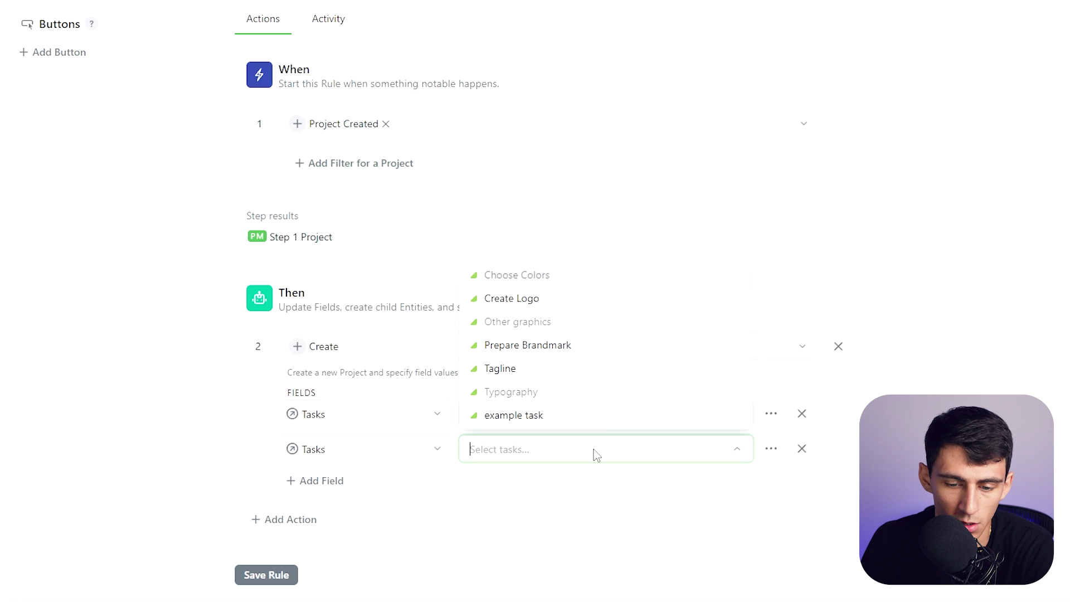
{"action": "left_click", "coordinate": [524, 344]}
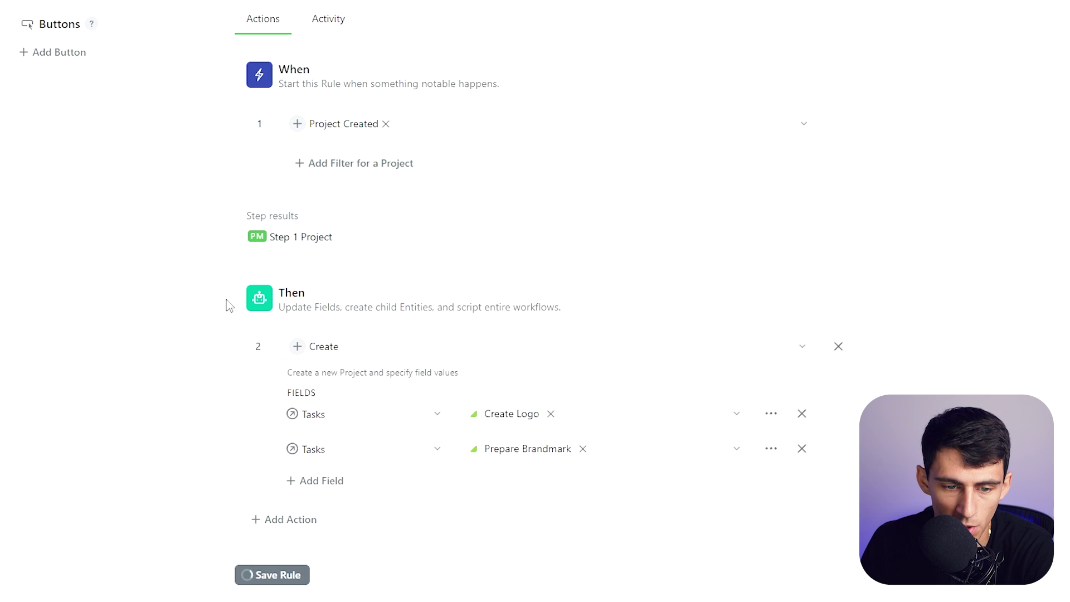
{"action": "left_click", "coordinate": [61, 397]}
{"action": "type", "text": "New Project"}
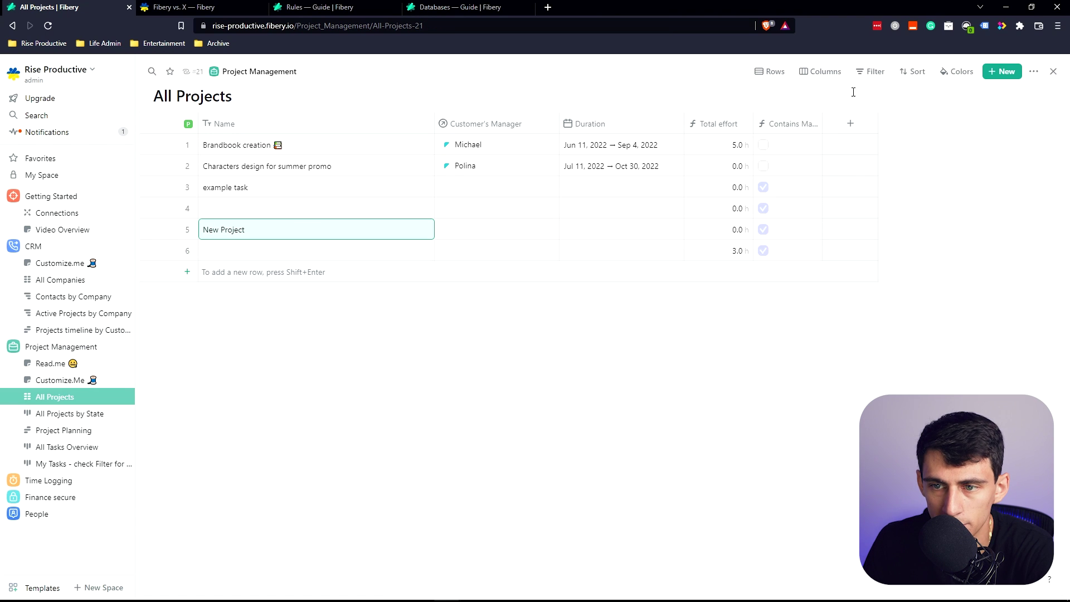
Step: Show the Tasks column in the All Projects table
{"action": "left_click", "coordinate": [852, 123]}
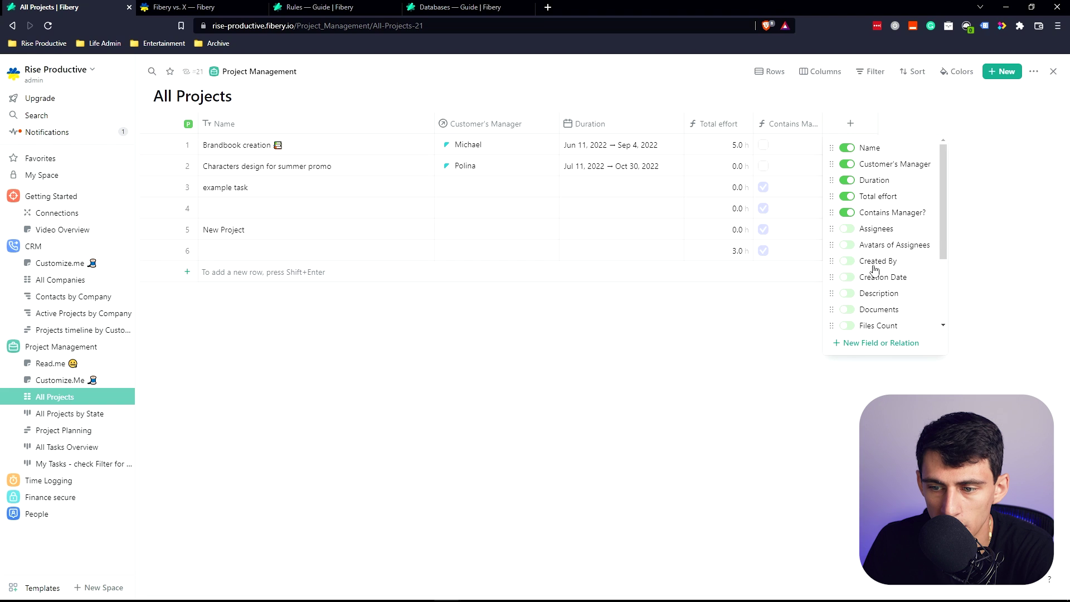
{"action": "scroll", "coordinate": [874, 270], "scroll_direction": "down", "scroll_amount": 3}
{"action": "left_click", "coordinate": [848, 304]}
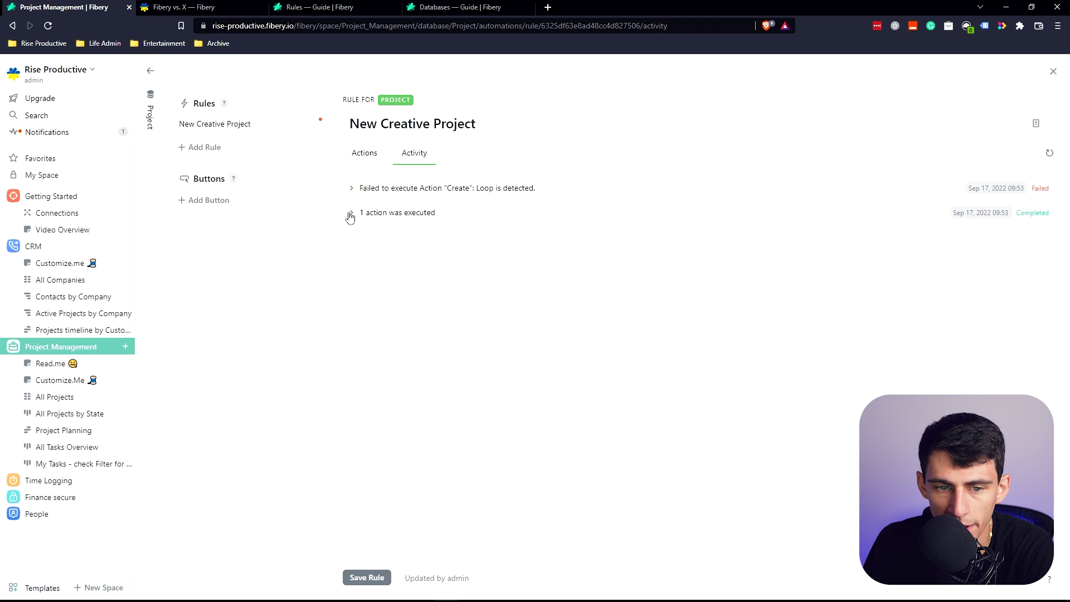
Step: Expand the rule's executed and failed Activity entries, then collapse the failed one
{"action": "left_click", "coordinate": [351, 213]}
{"action": "left_click", "coordinate": [351, 188]}
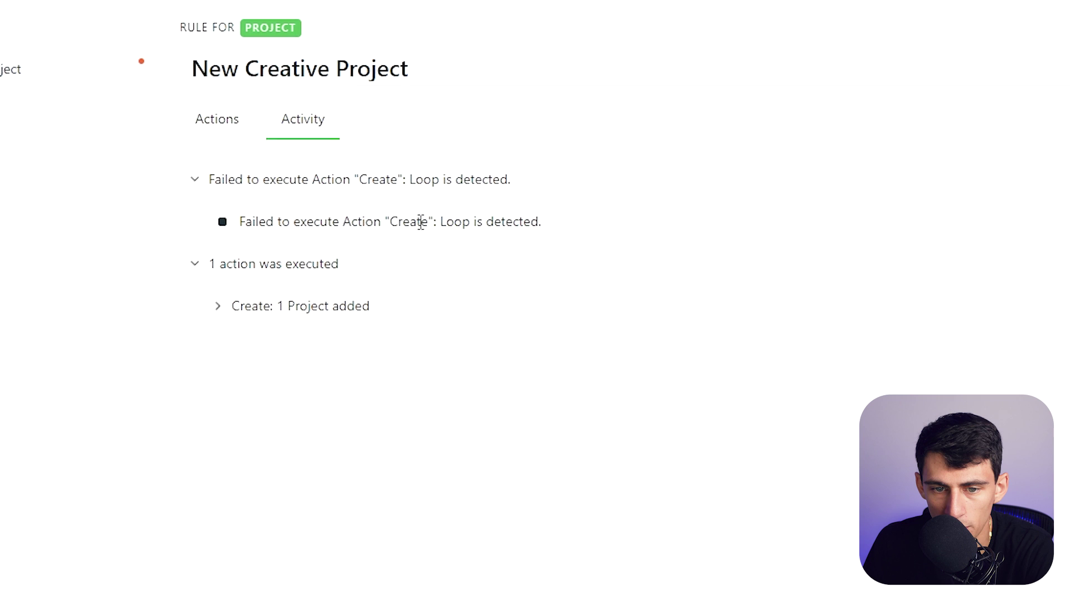
{"action": "left_click", "coordinate": [195, 178]}
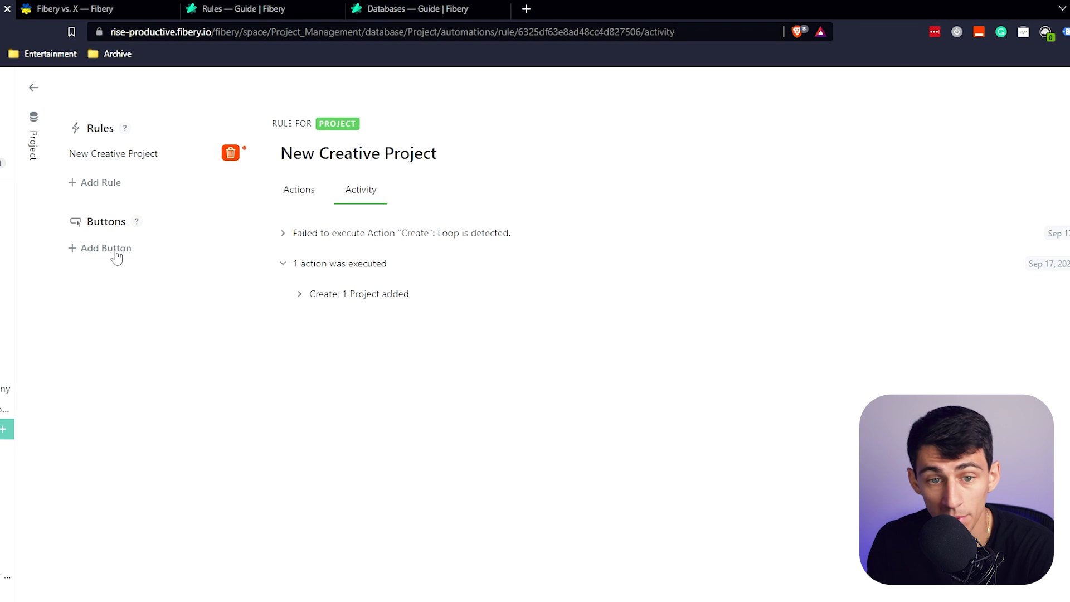
{"action": "left_click", "coordinate": [124, 254]}
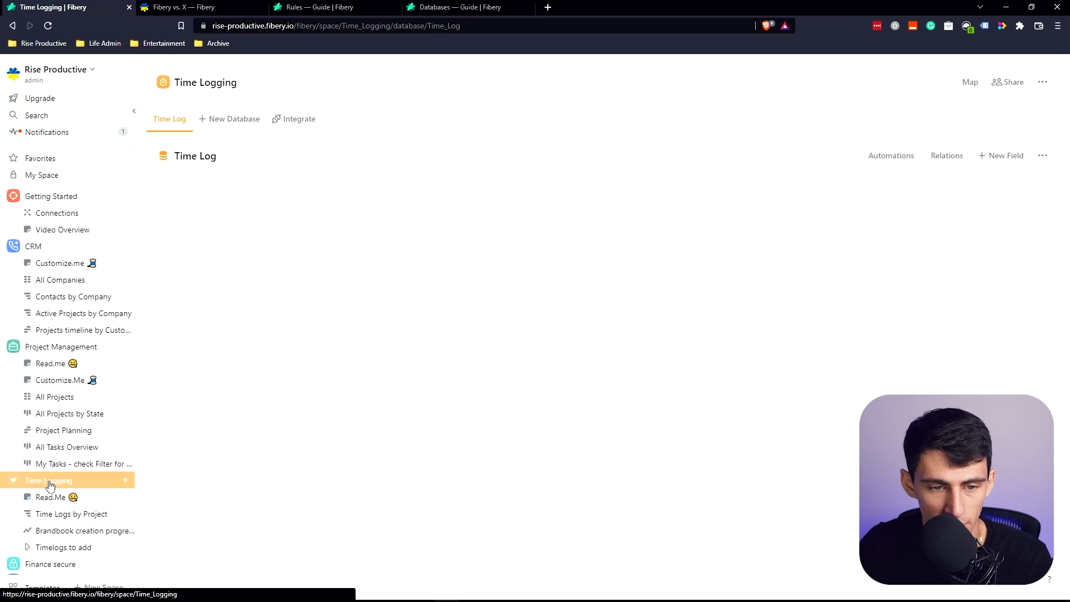
Step: Return to the Project Management space's Project table
{"action": "left_click", "coordinate": [34, 333]}
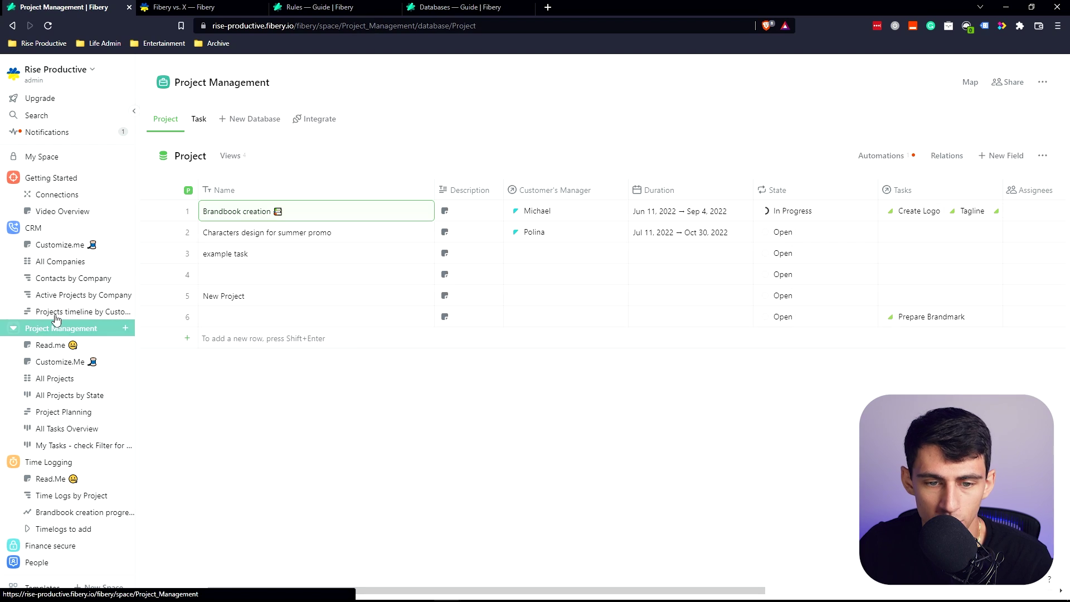